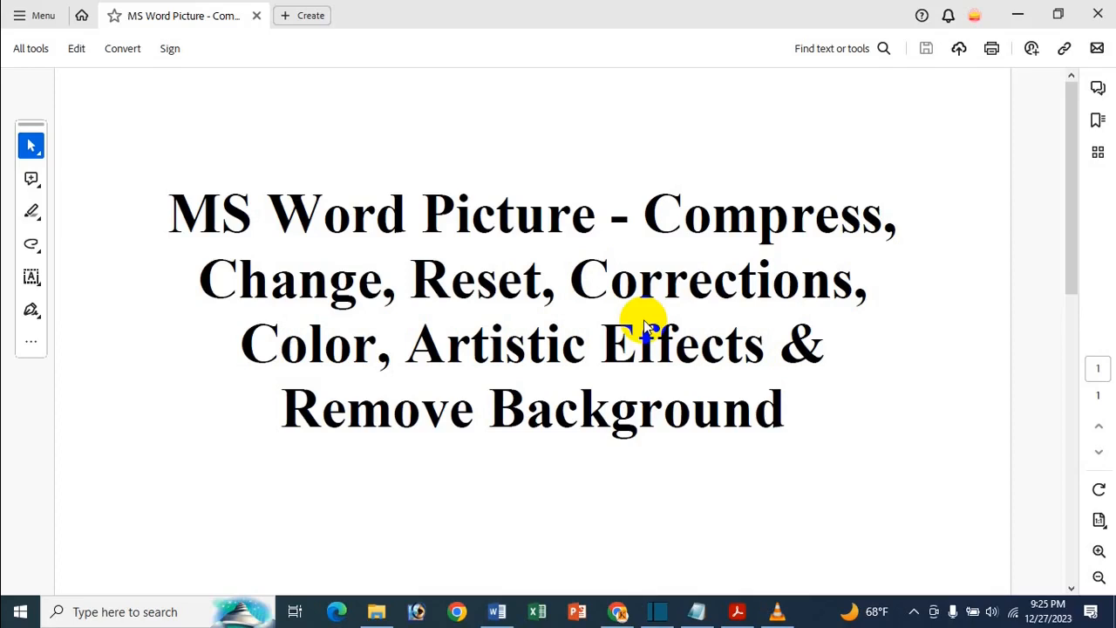
Switch to the Word document and review the compression options for the selected picture without applying them.
left_click(1021, 14)
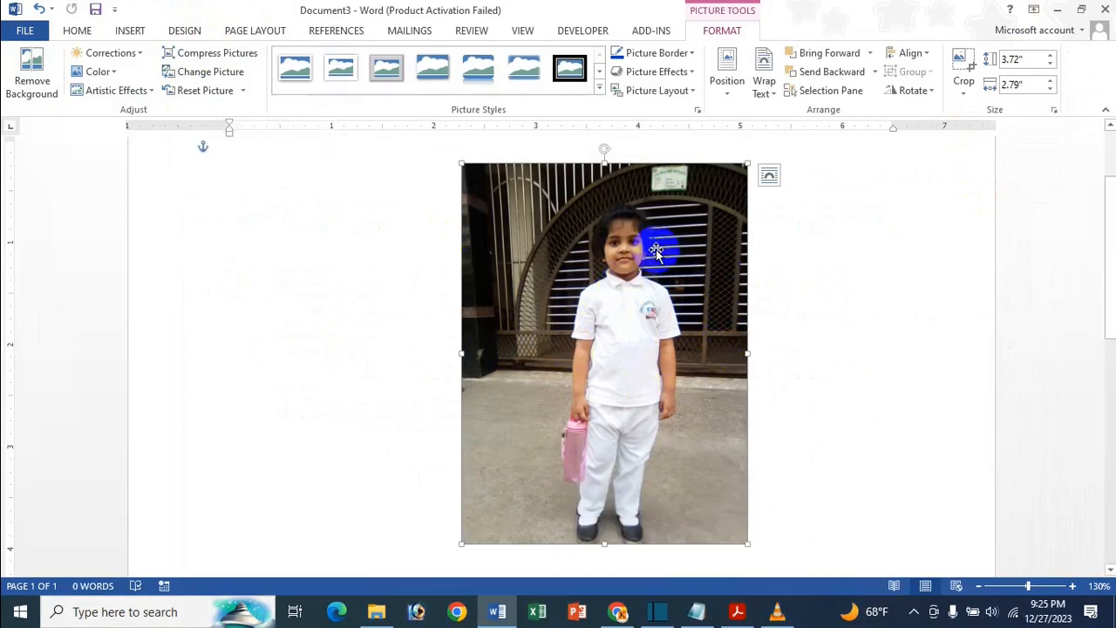
left_click(193, 58)
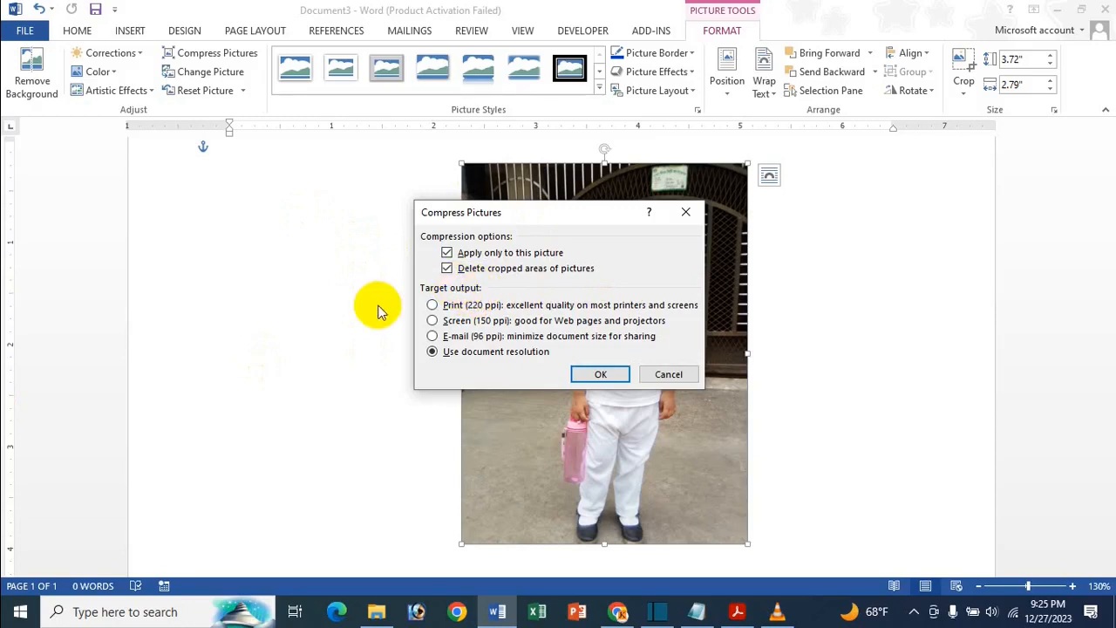
left_click(679, 376)
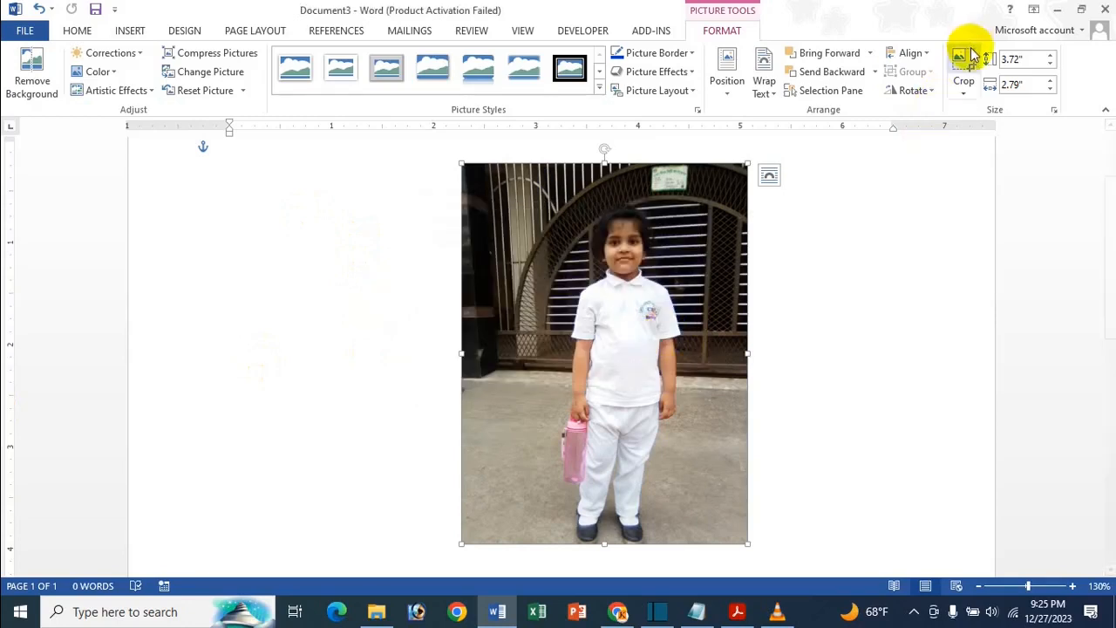
Crop the picture's top and both sides around the child, to about 3.38" high and 1.34" wide.
left_click(964, 93)
left_click(974, 113)
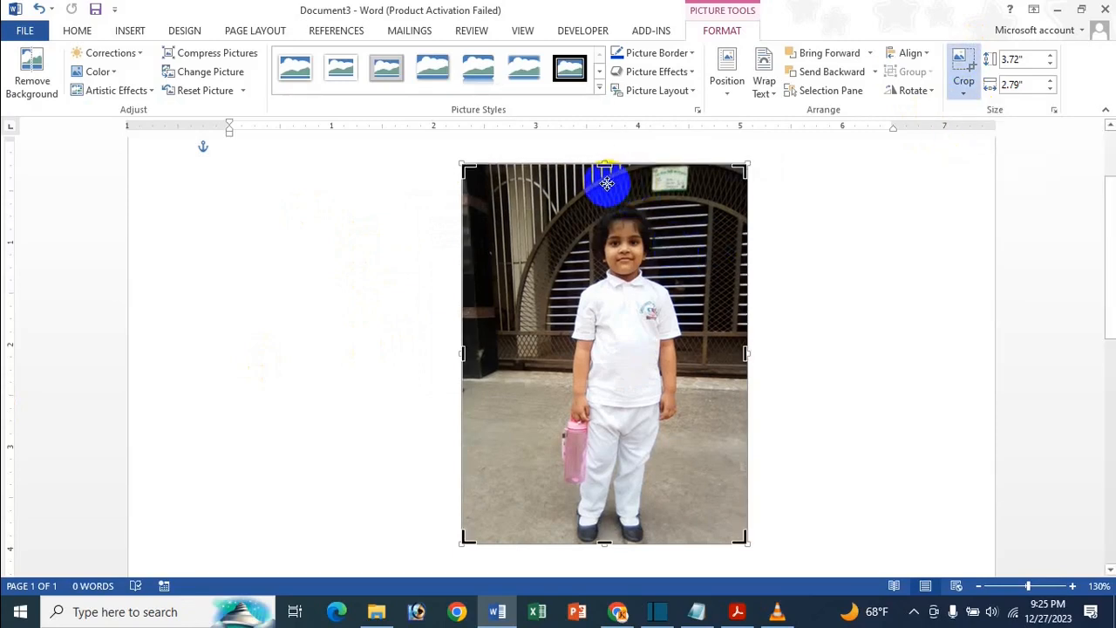
left_click_drag(605, 164, 656, 232)
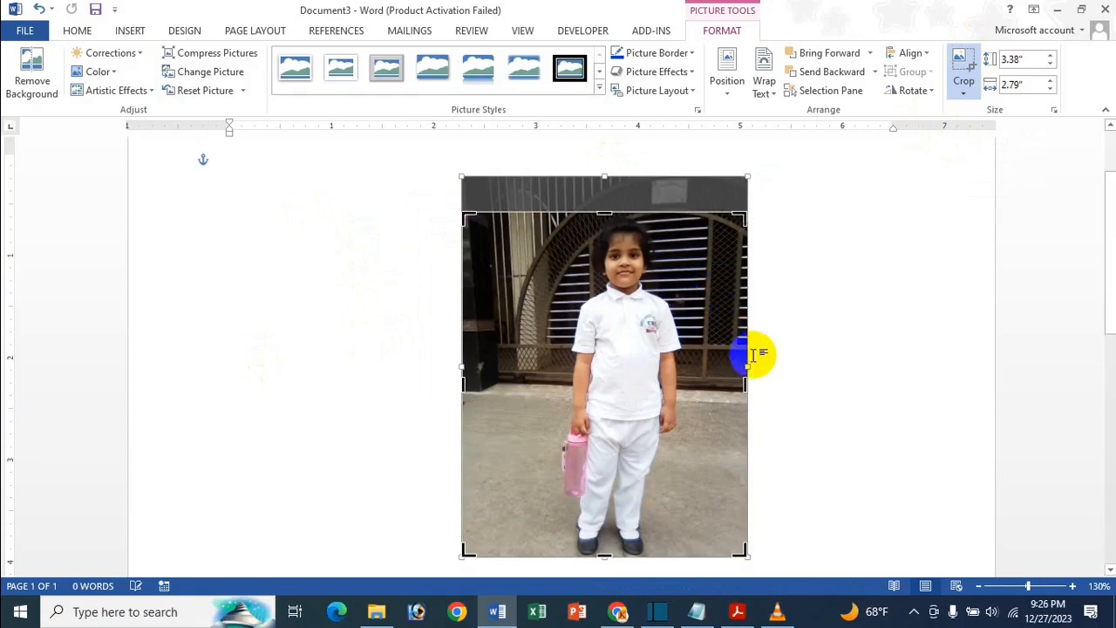
left_click_drag(740, 381, 689, 395)
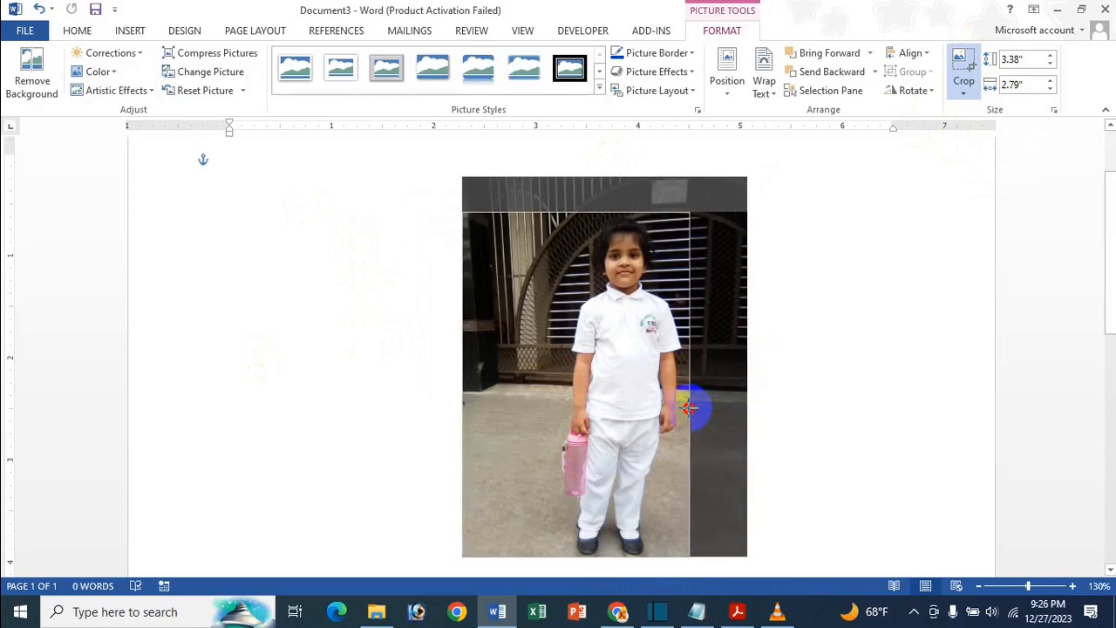
left_click_drag(689, 408, 689, 408)
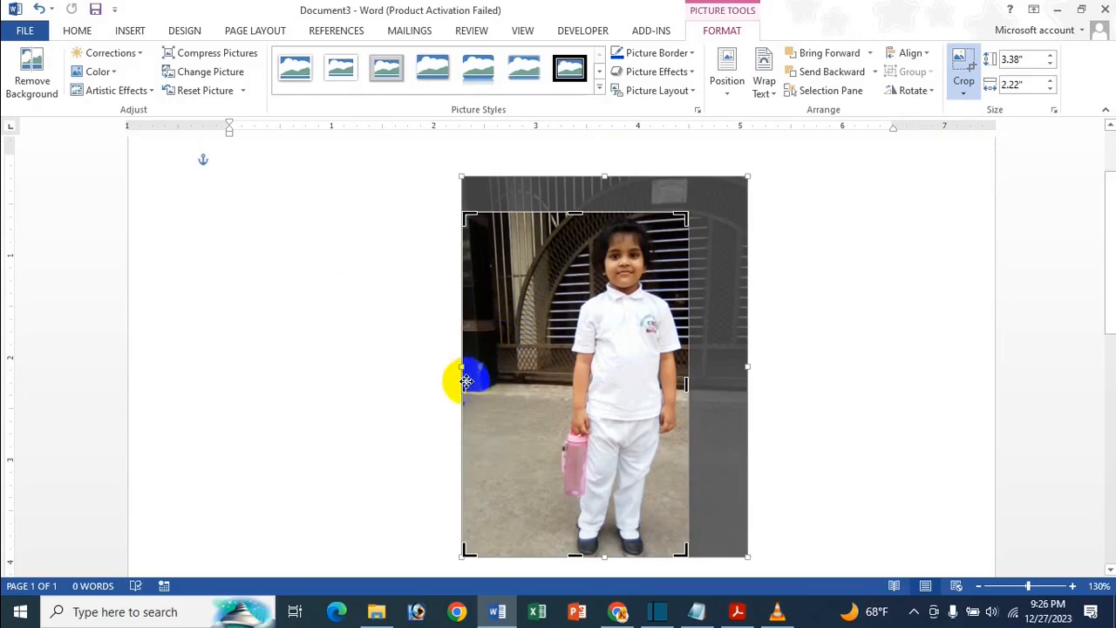
left_click_drag(463, 385, 551, 399)
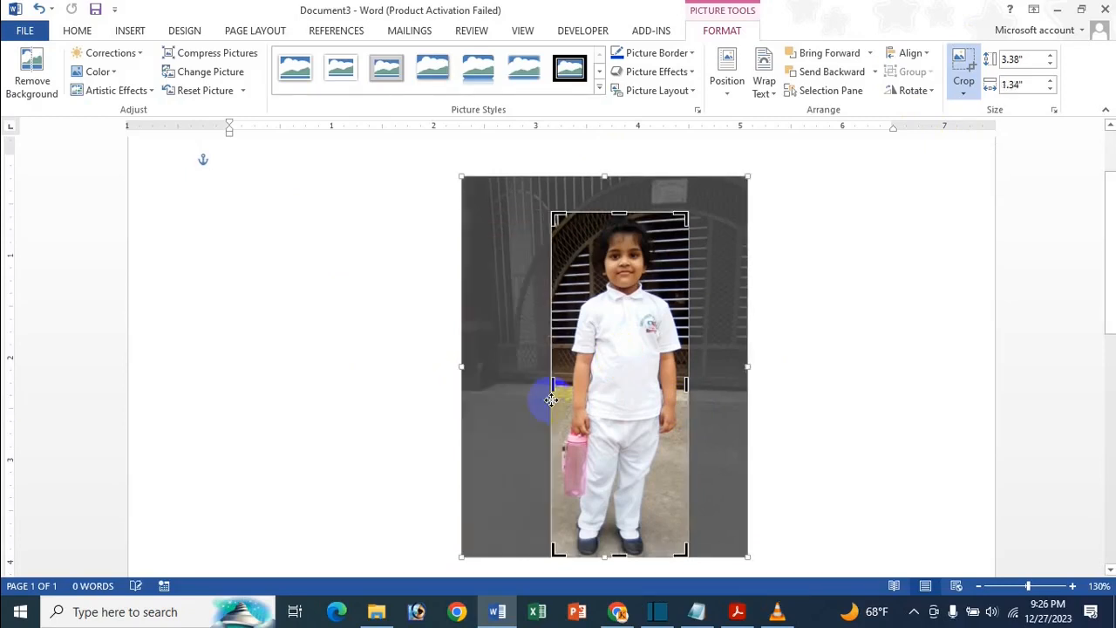
Compress only this picture, deleting its cropped areas and using the document resolution, and finish cropping.
left_click(217, 53)
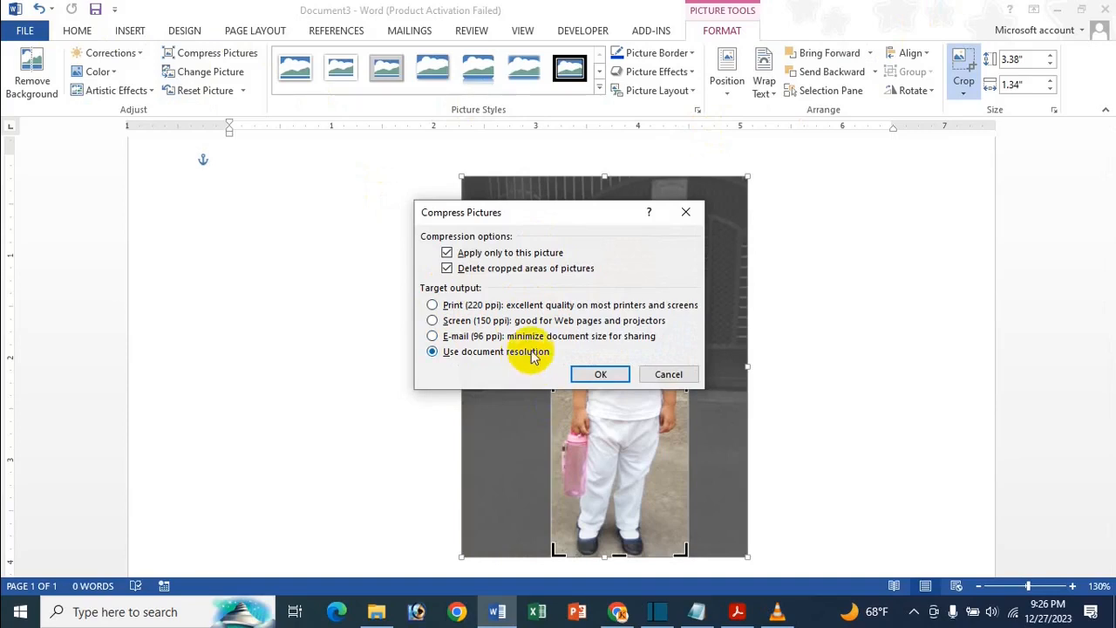
left_click(602, 374)
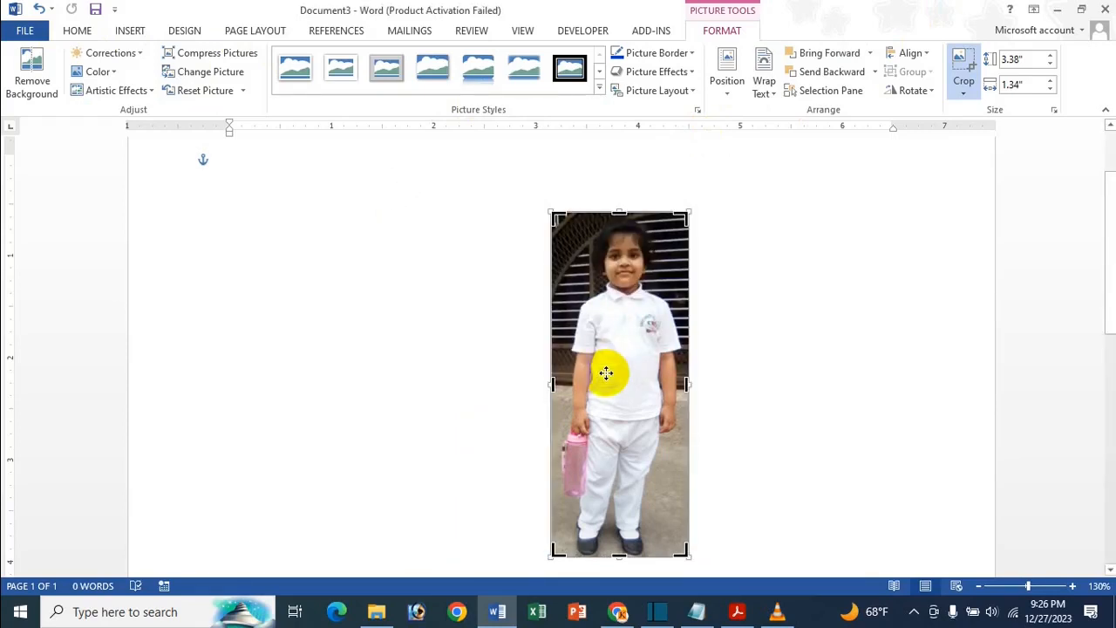
left_click(987, 208)
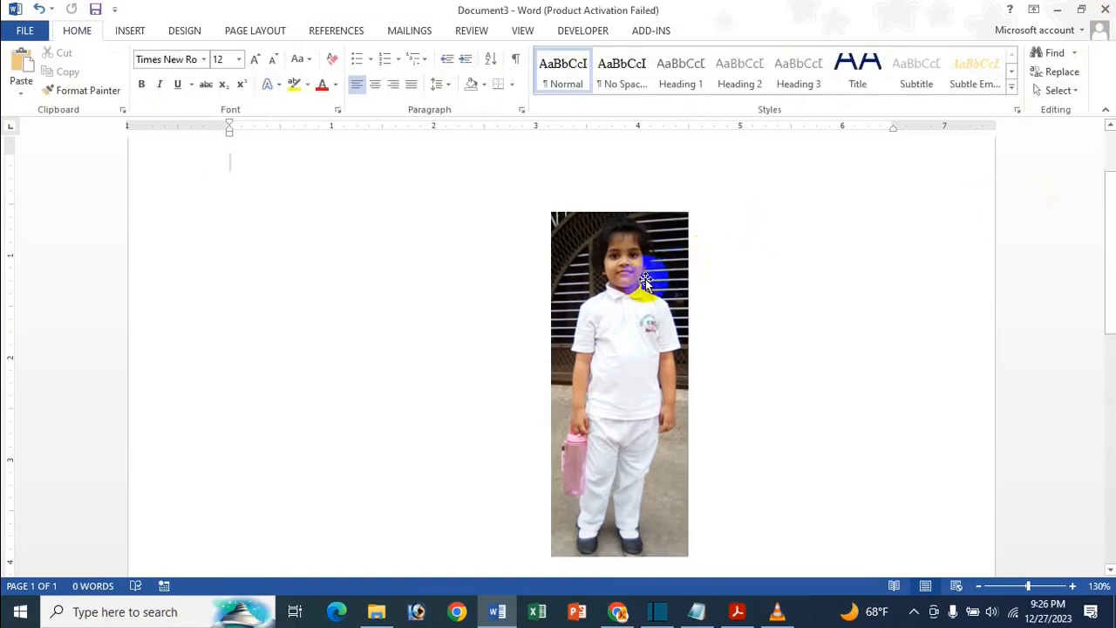
Select the cropped picture and move it slightly up and to the left on the page.
double_click(645, 279)
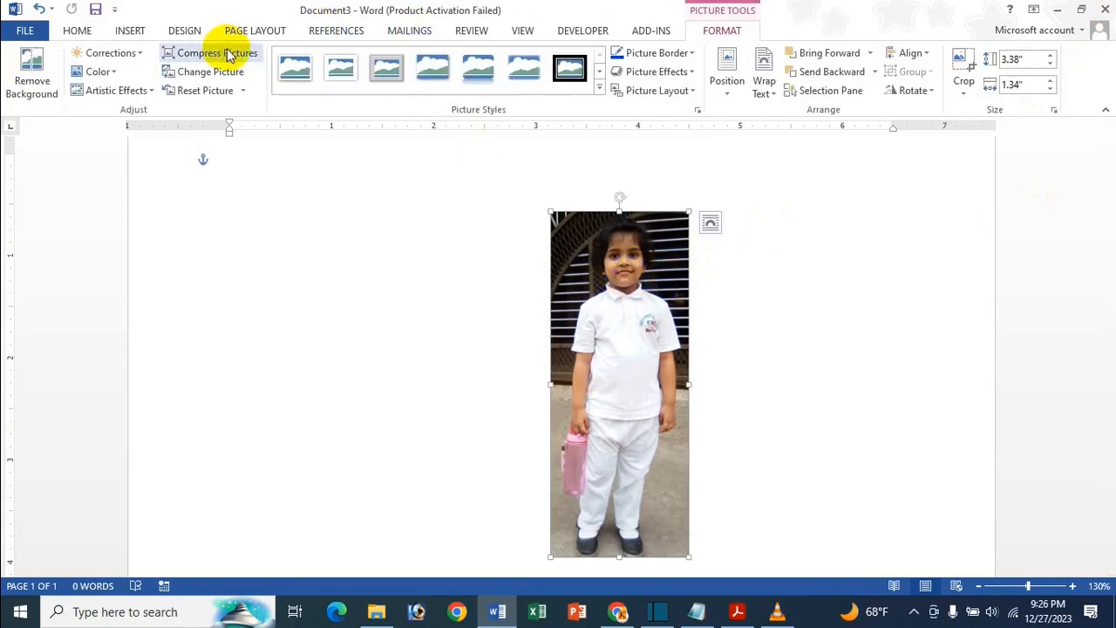
left_click_drag(617, 319, 603, 365)
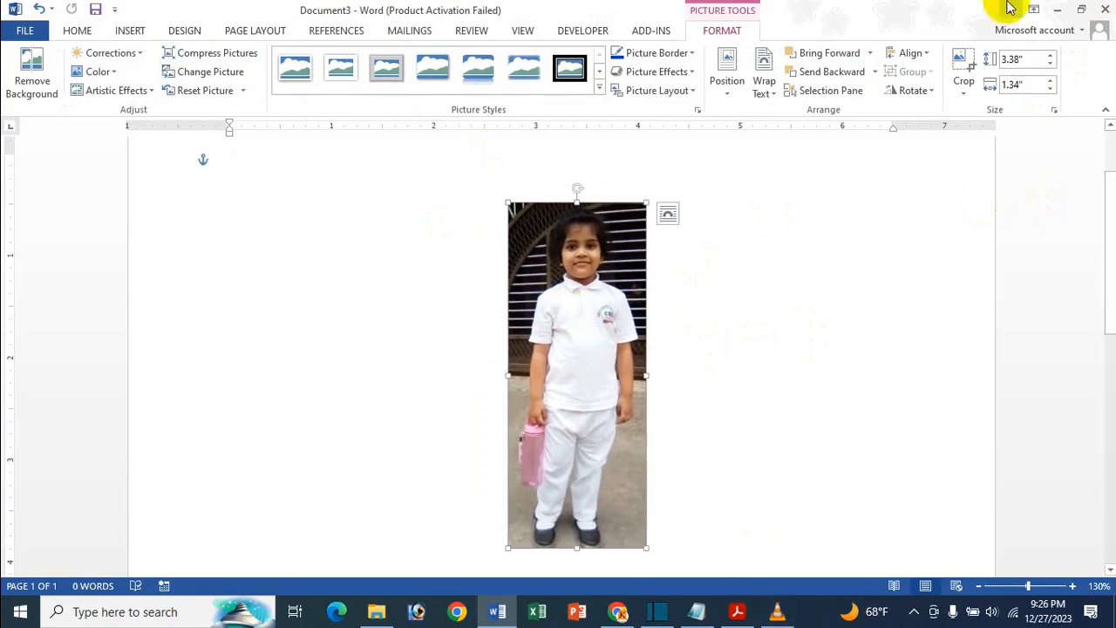
left_click(597, 244)
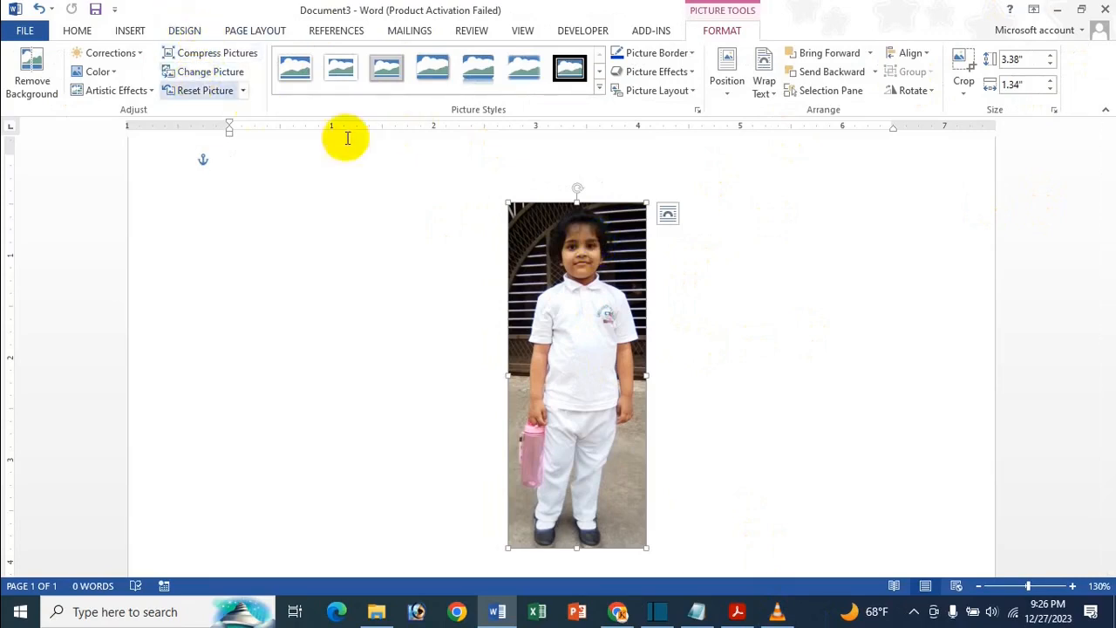
mouse_move(528, 352)
left_mouse_down()
mouse_move(521, 341)
mouse_move(517, 352)
left_mouse_up()
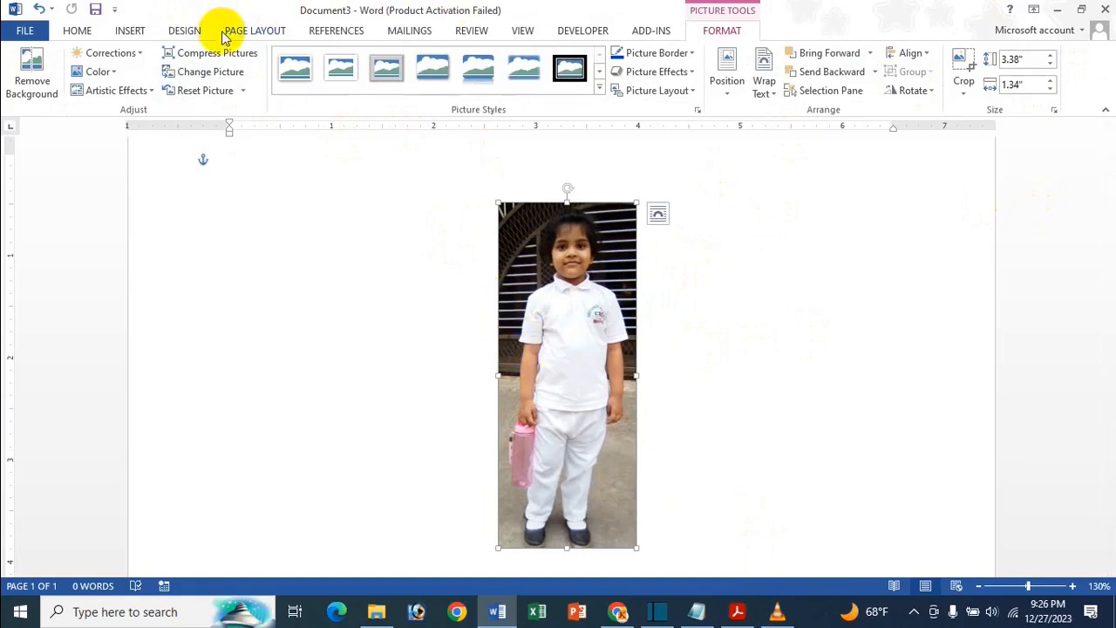
Replace the picture with image file 6 from the Five Star Shishu Park folder.
left_click(209, 76)
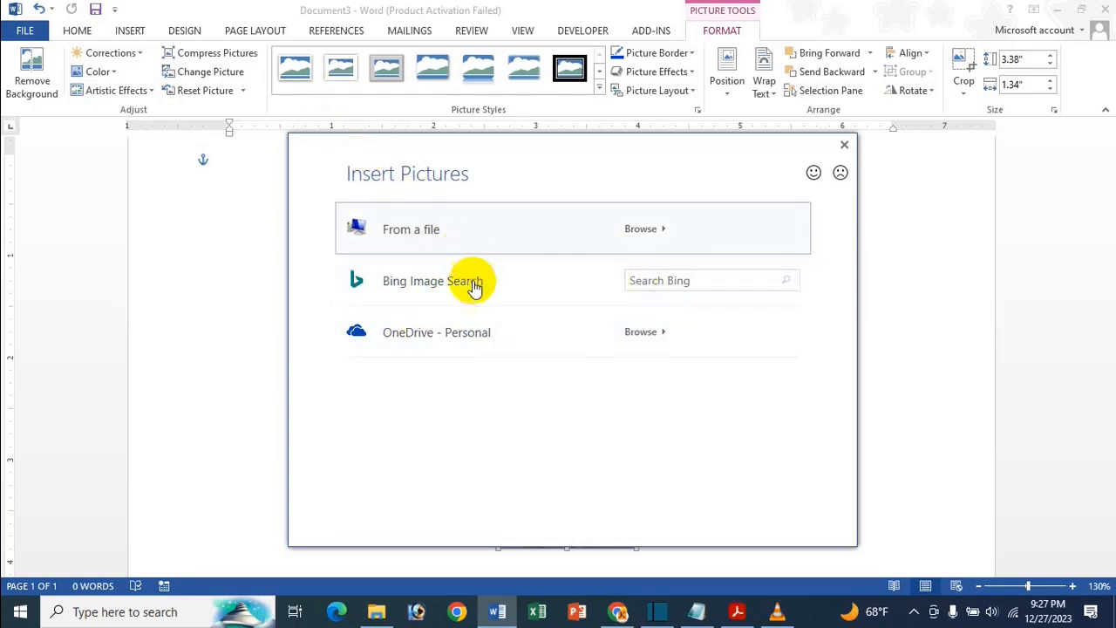
left_click(436, 229)
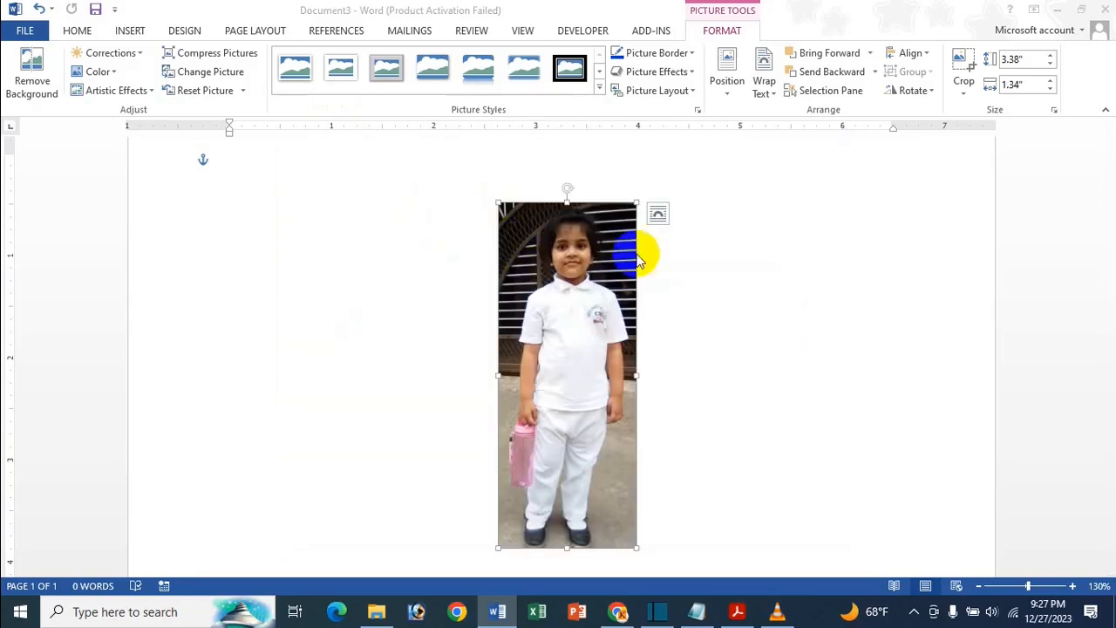
left_click(369, 206)
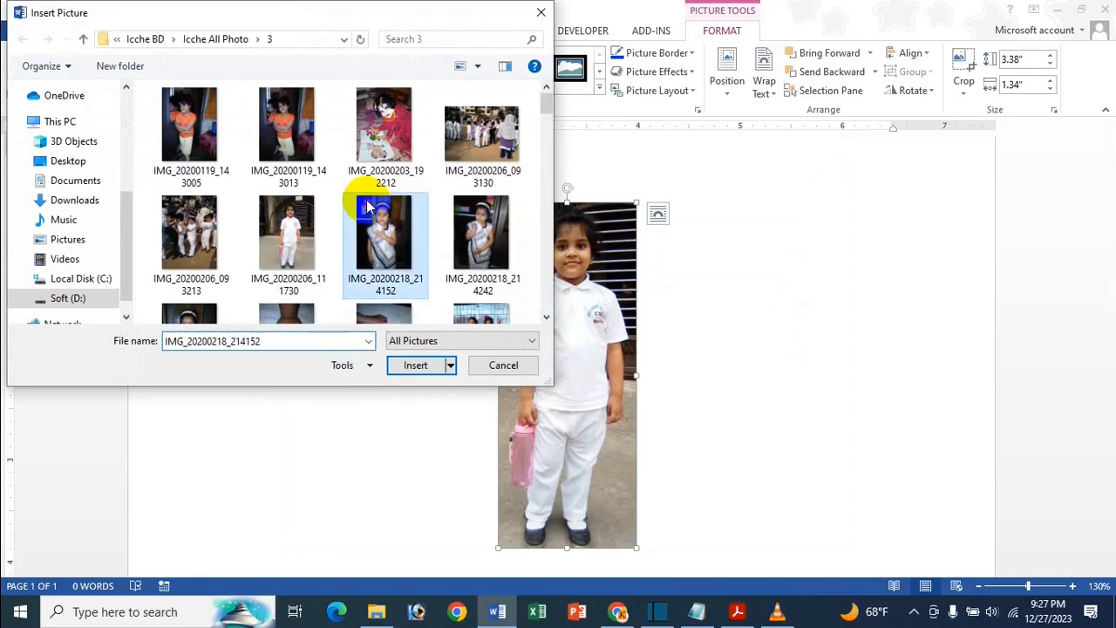
left_click(217, 40)
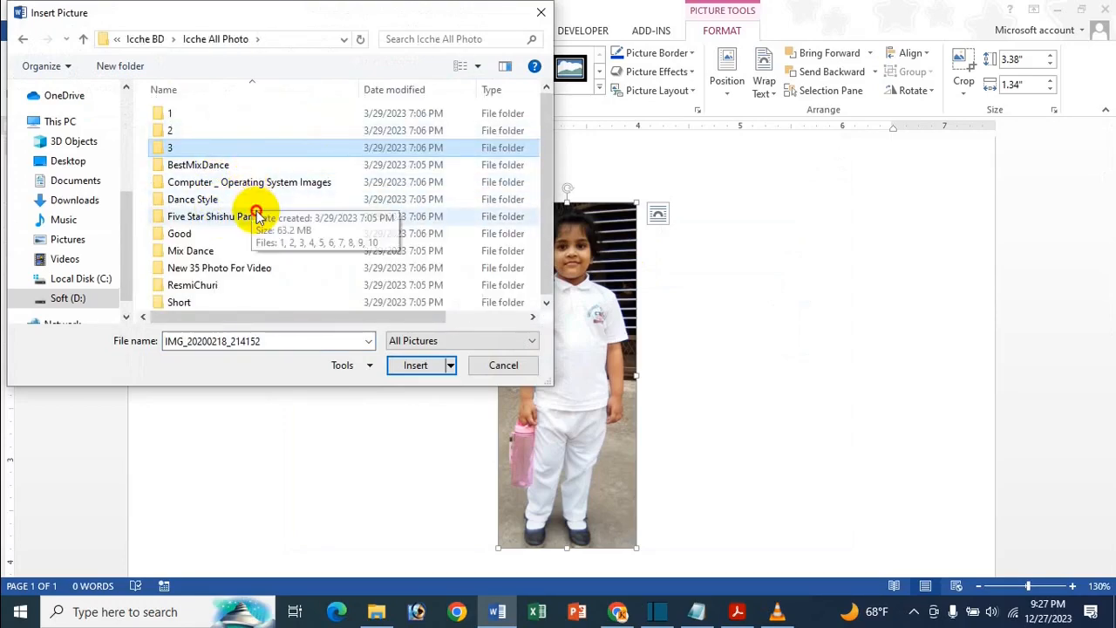
double_click(256, 215)
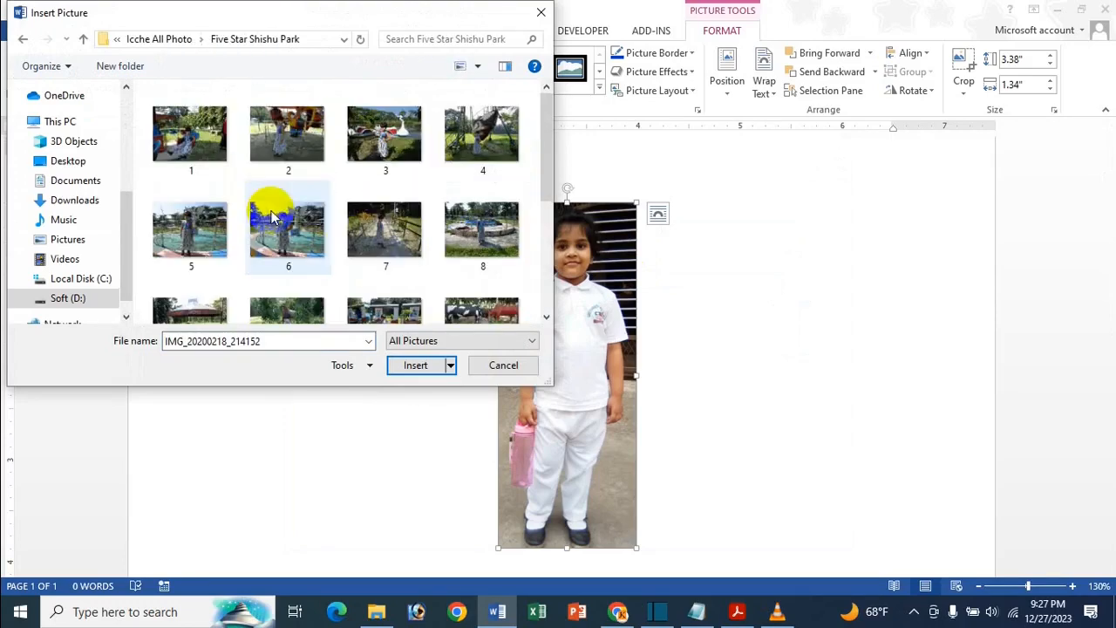
left_click(197, 229)
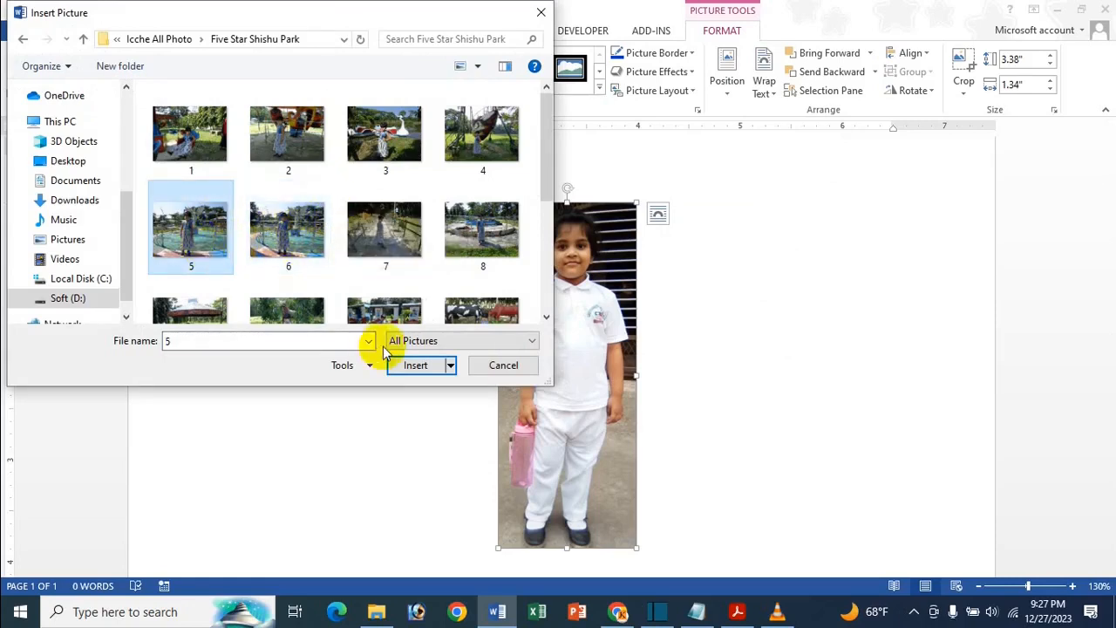
left_click(307, 249)
left_click(432, 367)
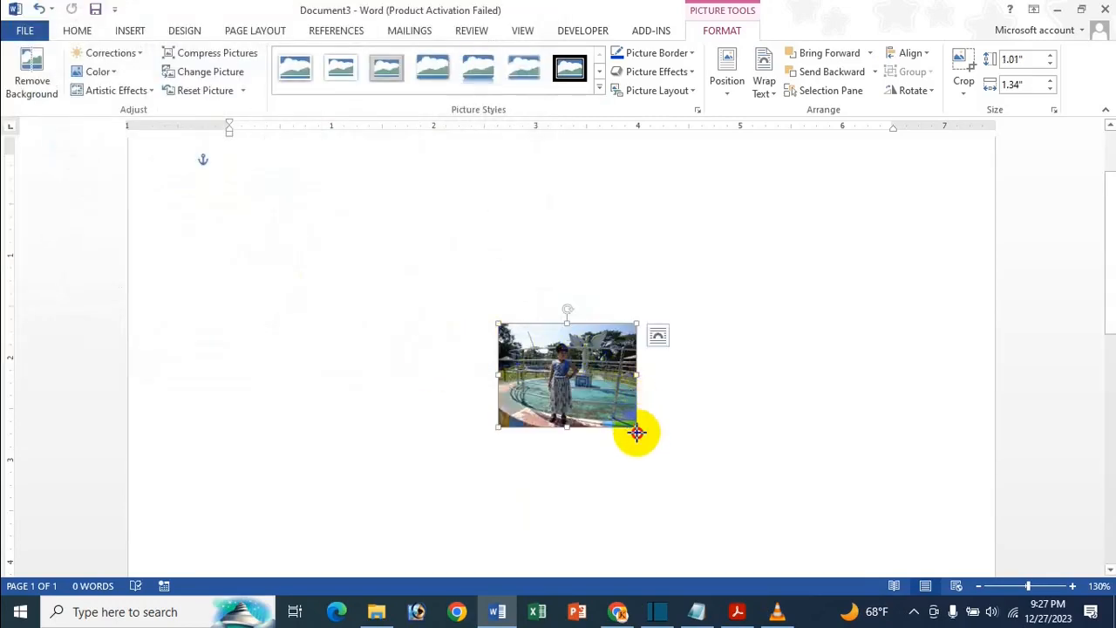
Enlarge the new picture to about 3.52" by 4.7" and reposition it near the upper middle of the page.
left_click_drag(636, 431, 821, 564)
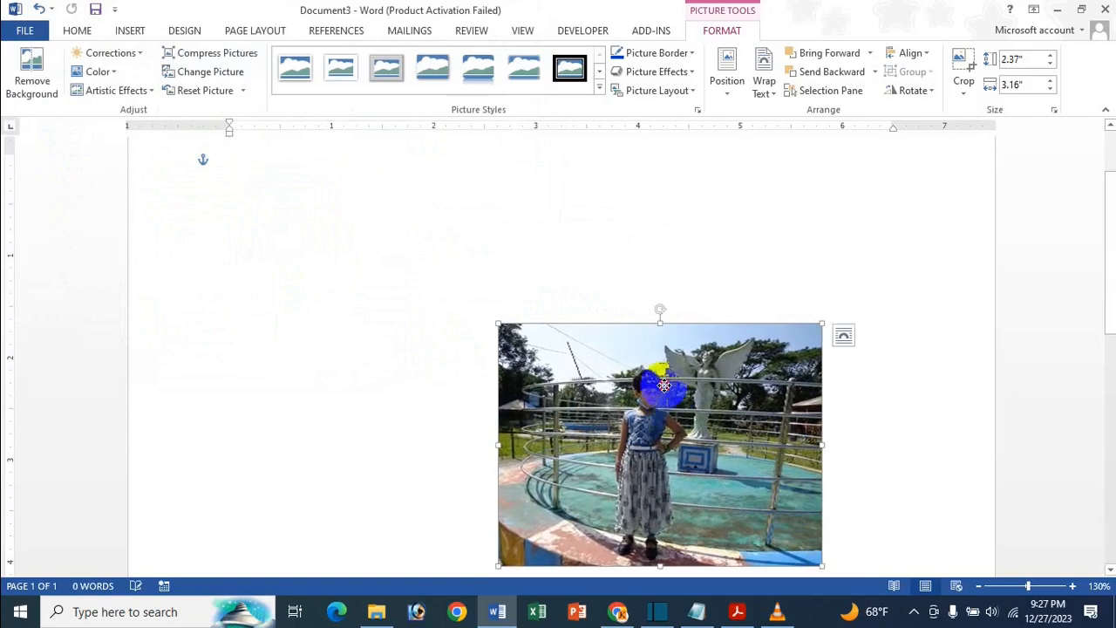
left_click_drag(665, 384, 585, 259)
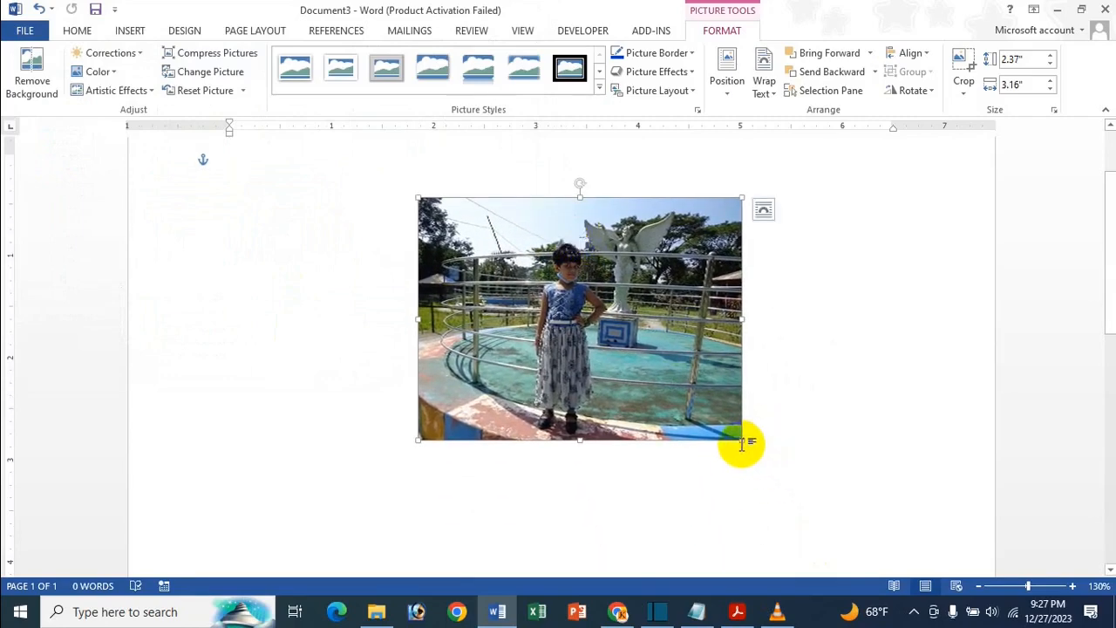
left_click_drag(739, 440, 899, 515)
left_click_drag(620, 335, 548, 299)
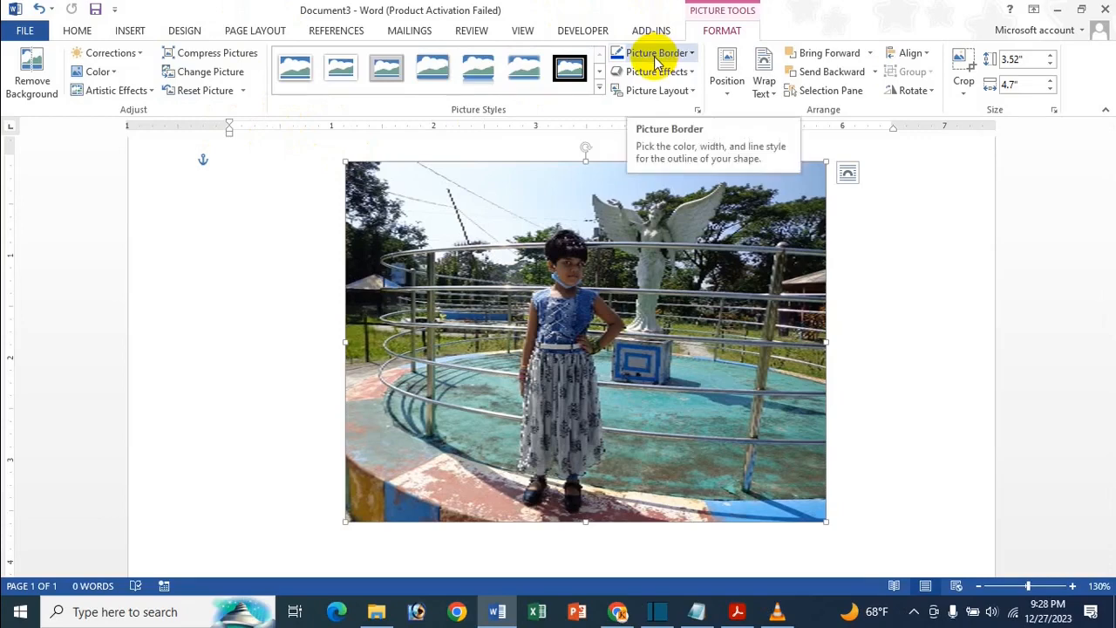
Apply the thick black matte frame style with a shadow to the picture and recolor its border blue.
left_click(599, 87)
left_click(291, 109)
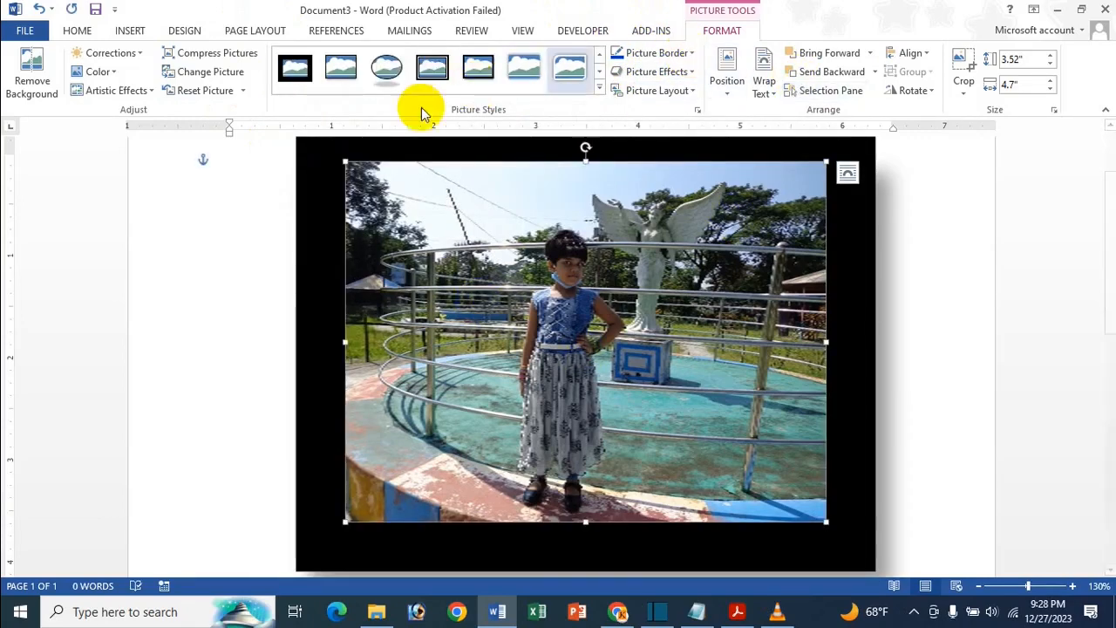
left_click(690, 53)
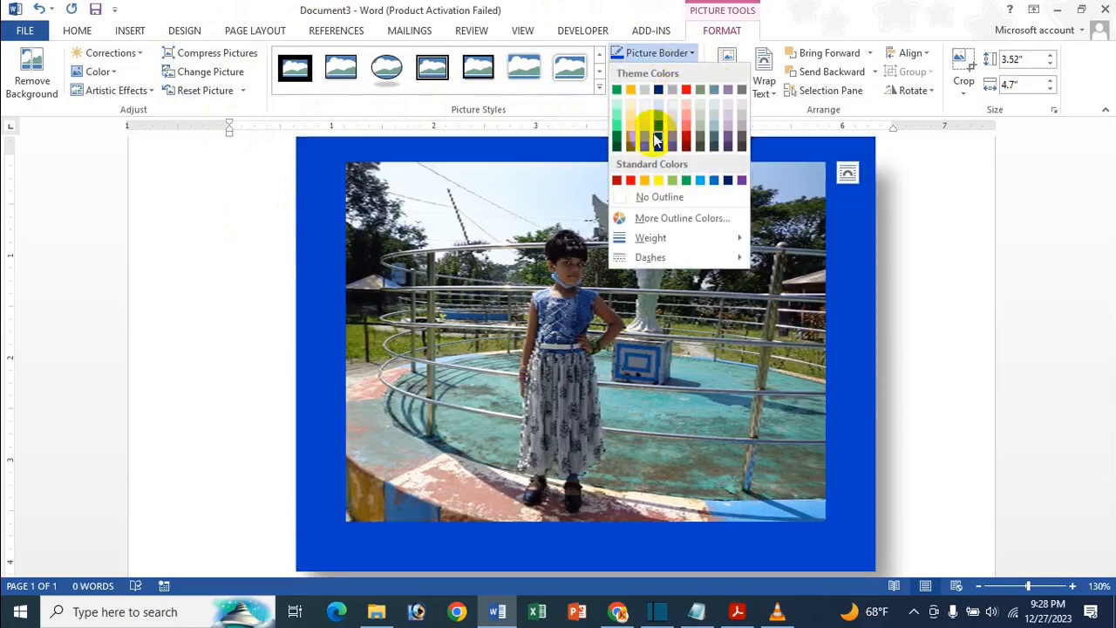
left_click(657, 120)
Add the widest teal glow variation around the framed picture.
left_click(656, 72)
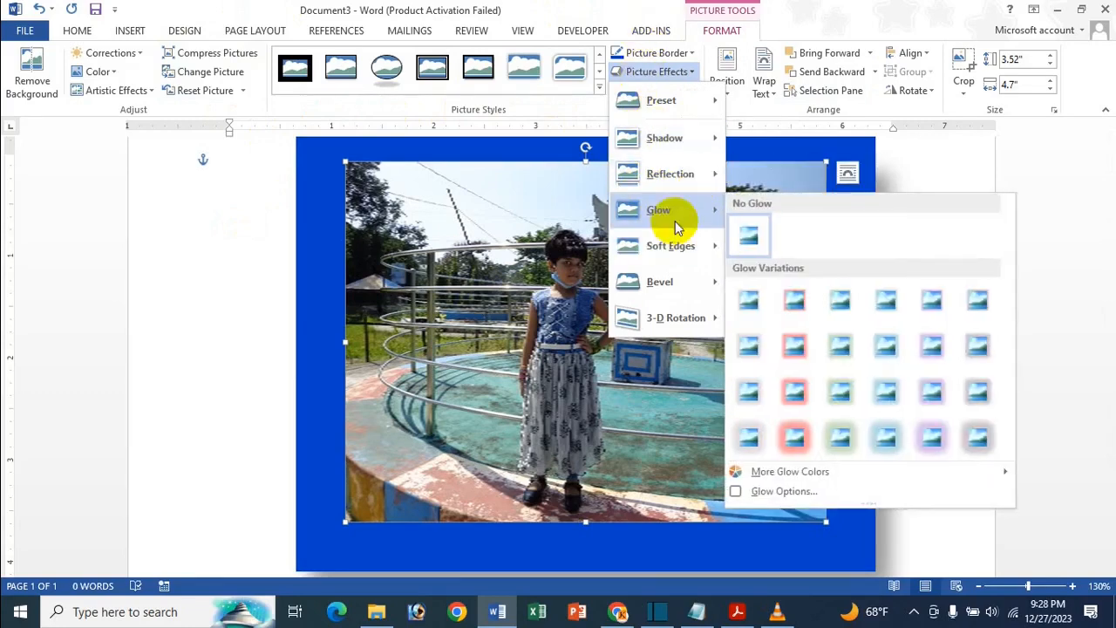
mouse_move(662, 210)
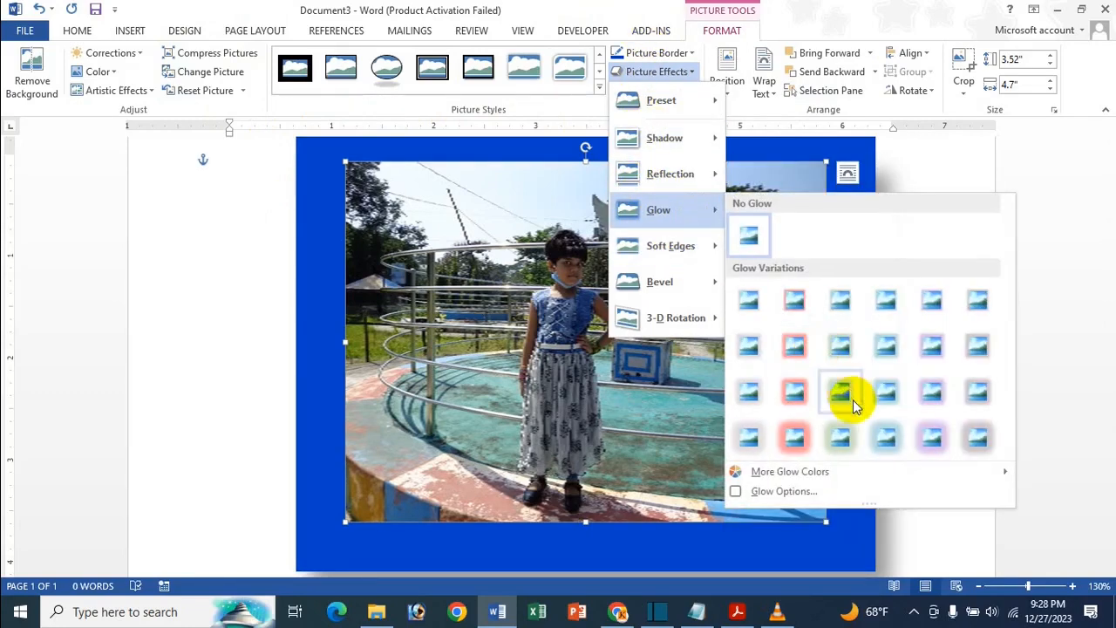
left_click(900, 443)
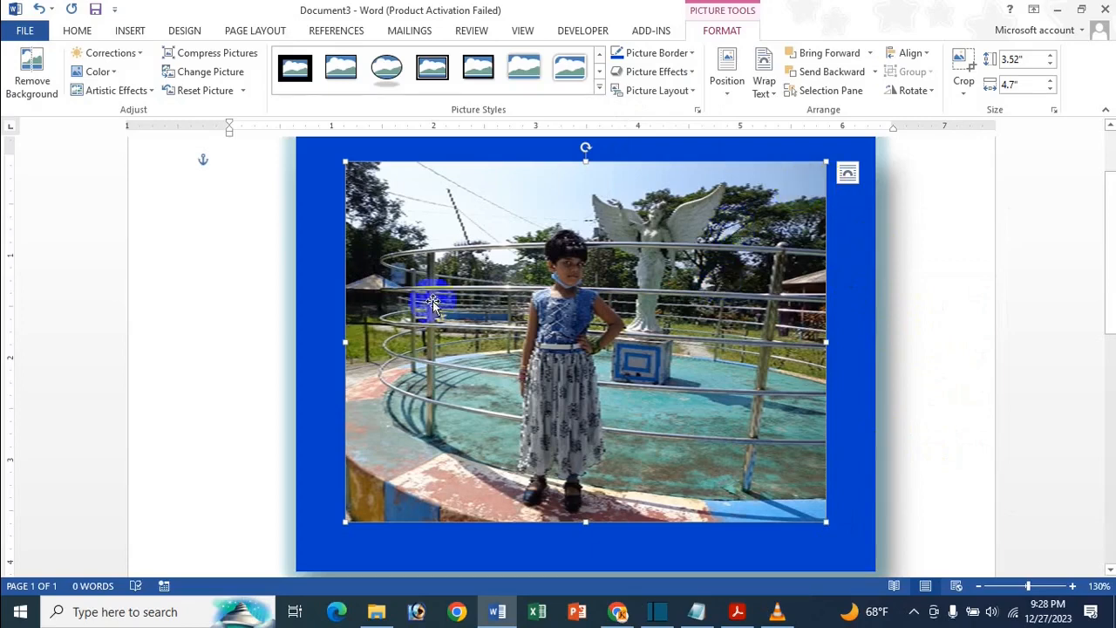
scroll(580, 290, "up", 2)
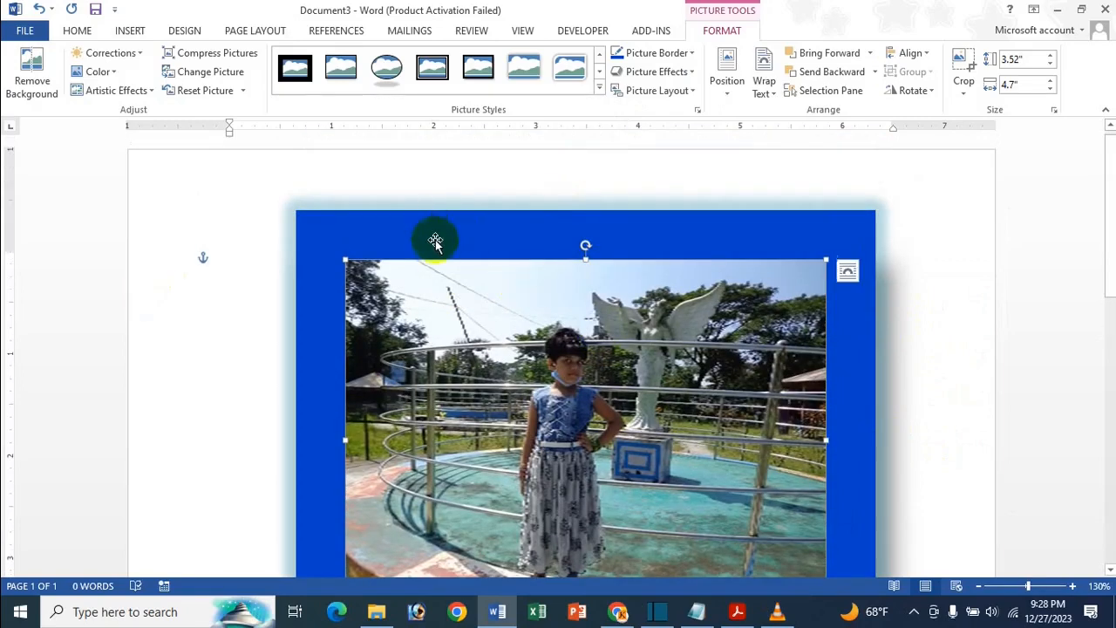
scroll(441, 253, "up", 2)
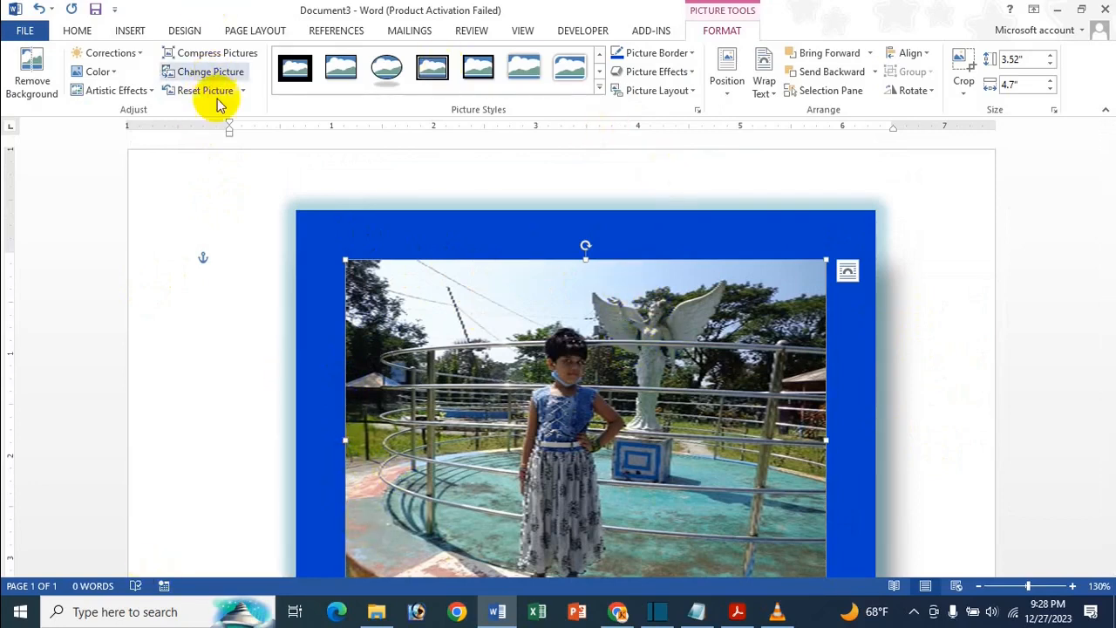
Reset the picture's formatting while keeping its size.
left_click(244, 92)
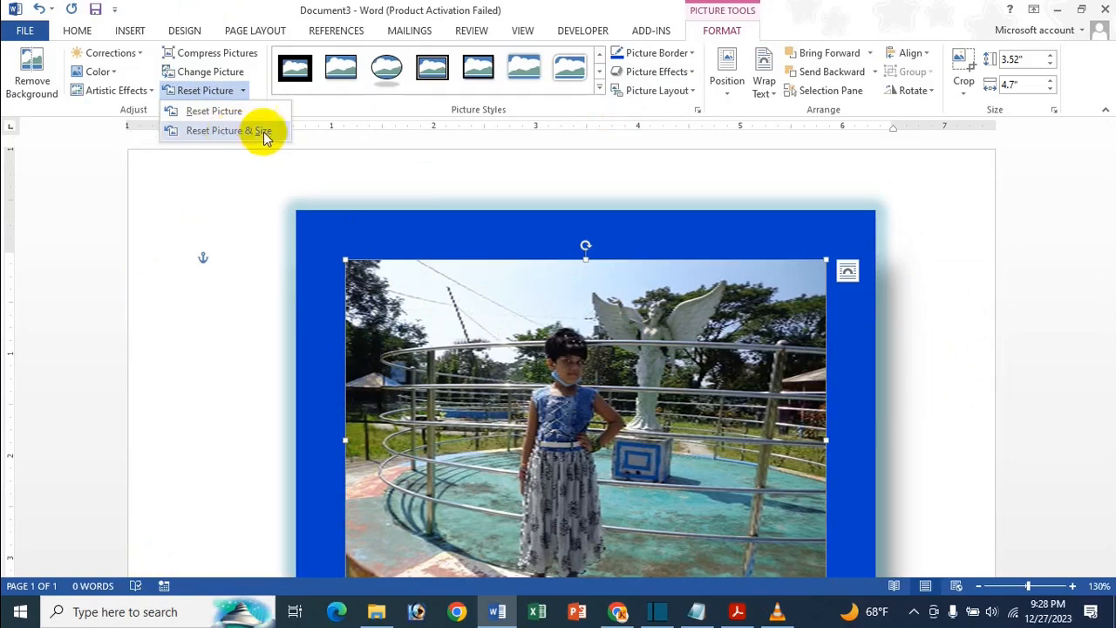
left_click(189, 116)
scroll(535, 298, "down", 1)
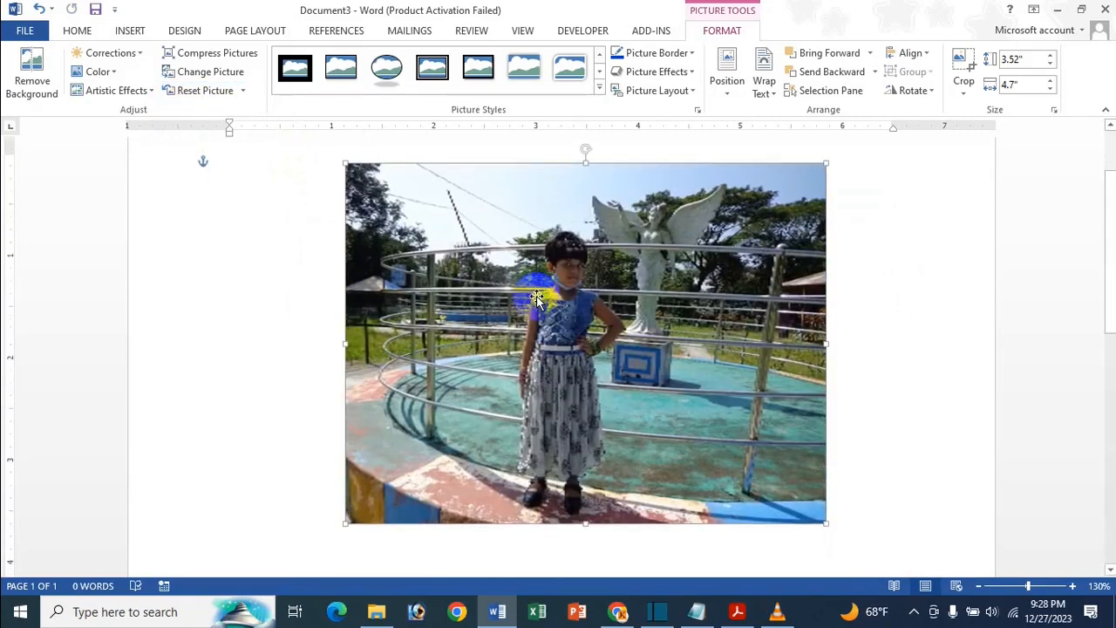
scroll(563, 267, "up", 1)
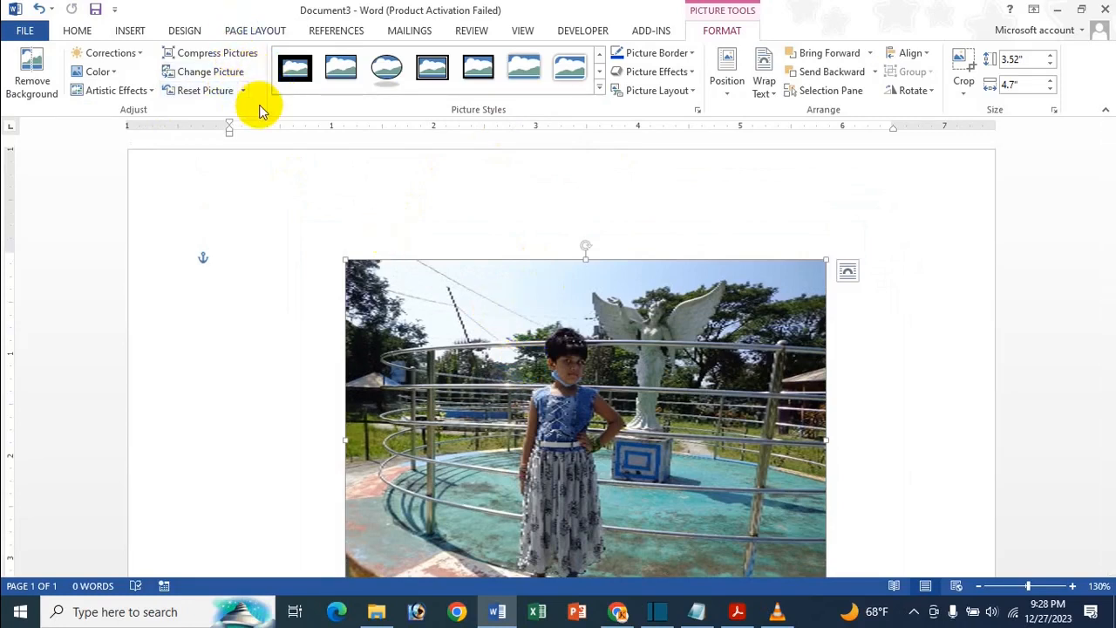
Apply the Brightness: +20% Contrast: +20% correction preset to the picture.
left_click(131, 59)
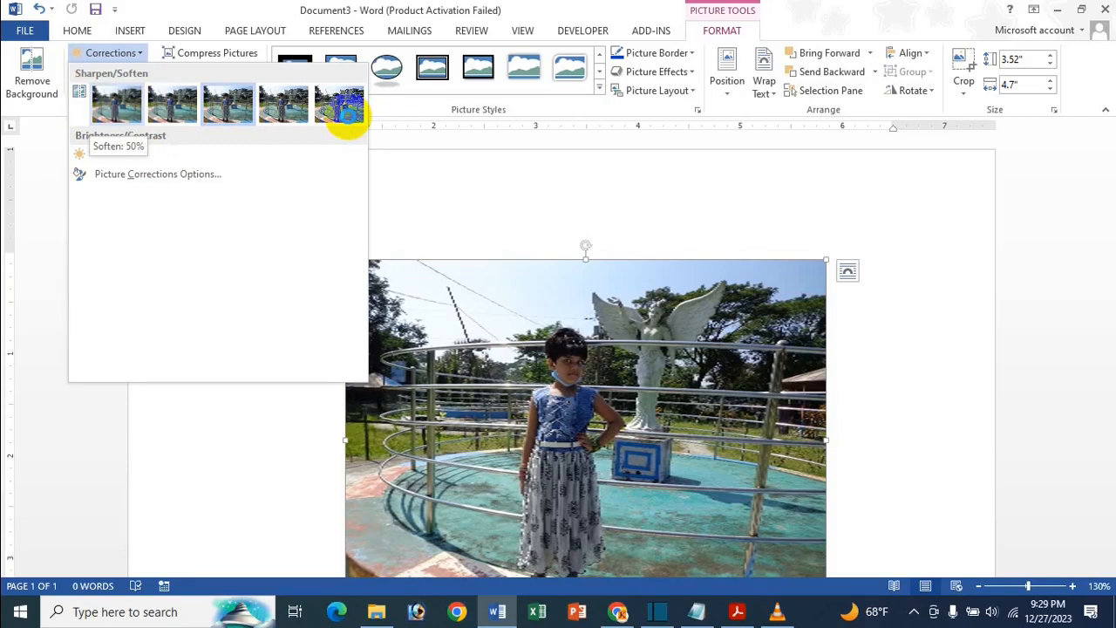
left_click(349, 111)
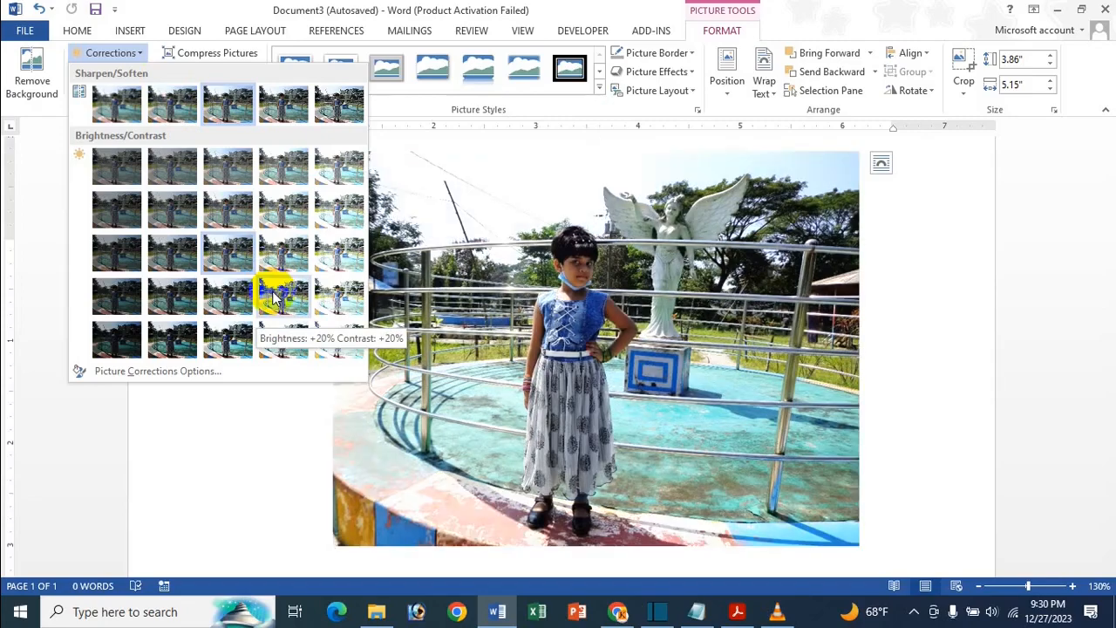
left_click(273, 296)
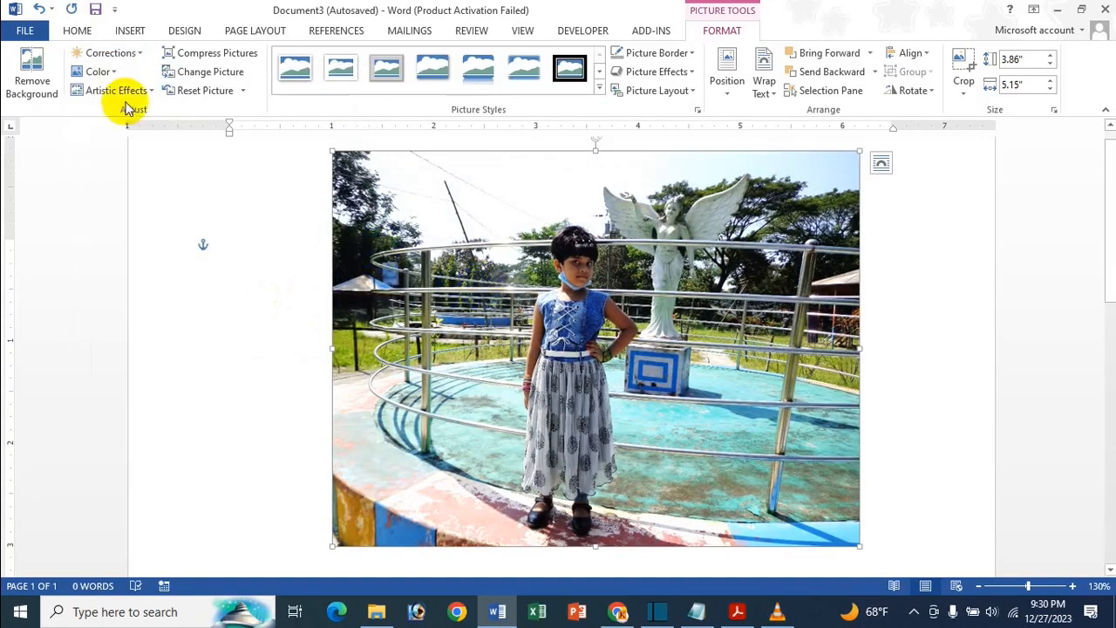
Apply the strongest color saturation preset to the picture with the No Recolor option.
left_click(98, 71)
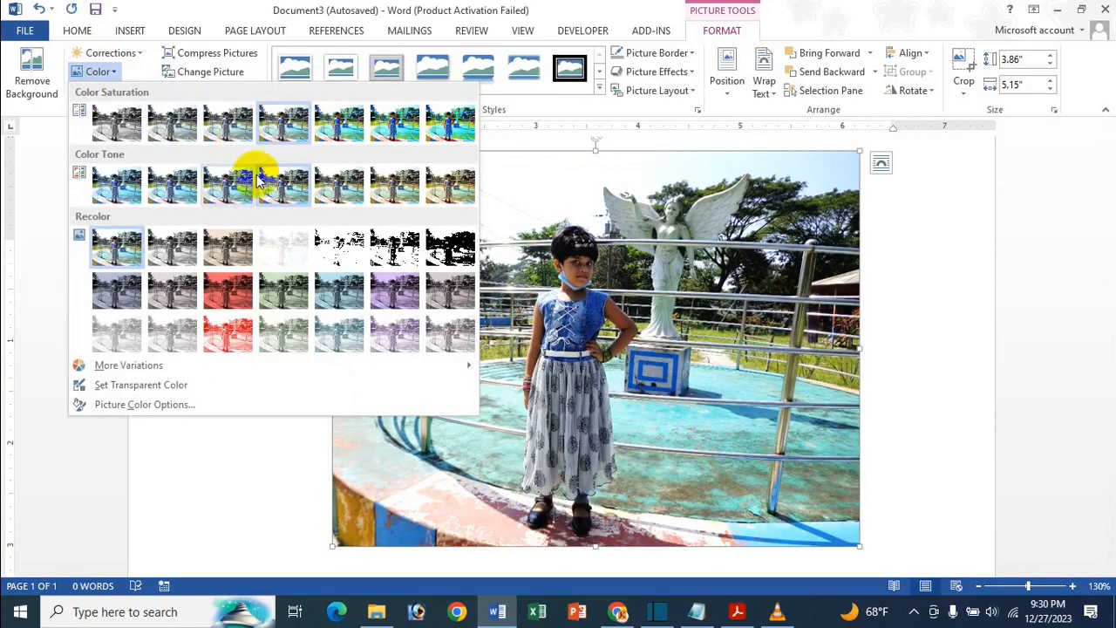
left_click(458, 128)
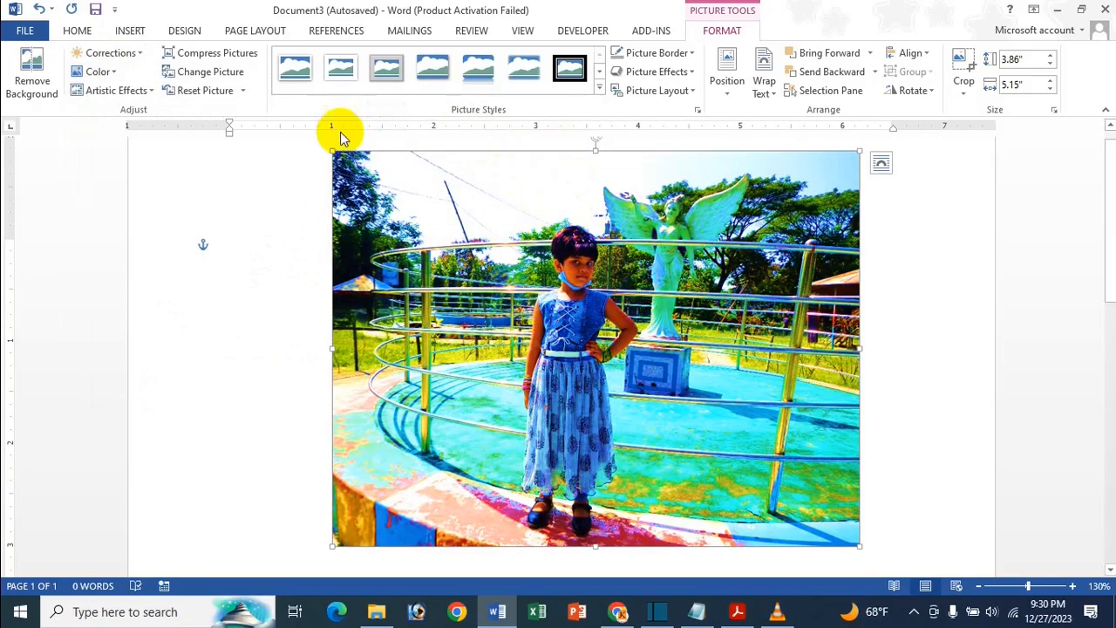
left_click(95, 71)
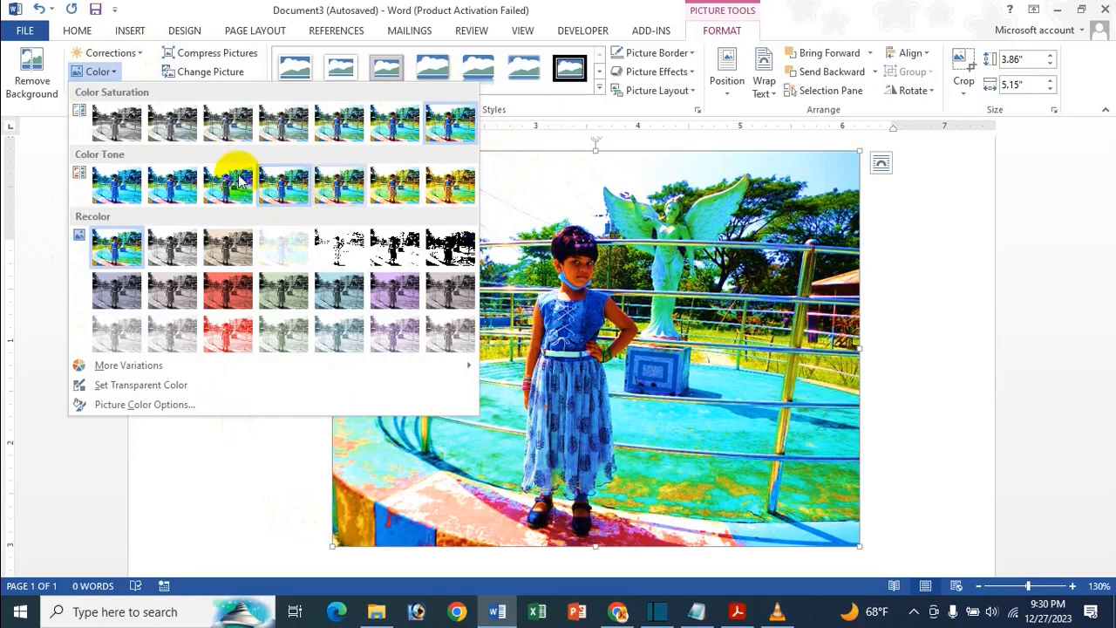
left_click(122, 250)
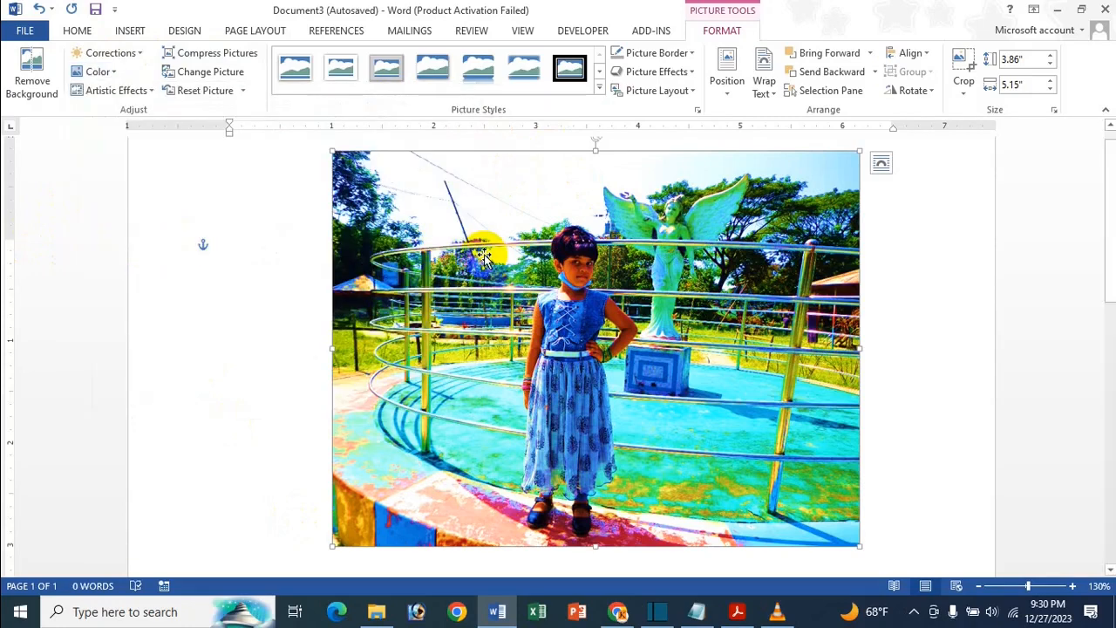
Preview the theme colors among the additional recolor variations on the picture without applying any.
left_click(125, 53)
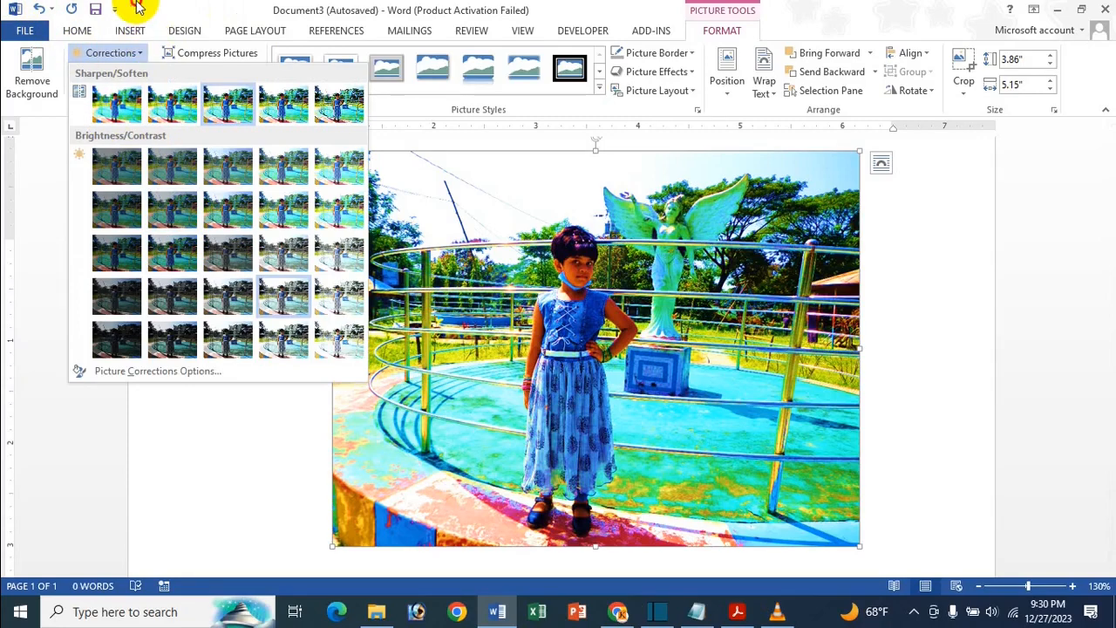
left_click(138, 7)
left_click(101, 72)
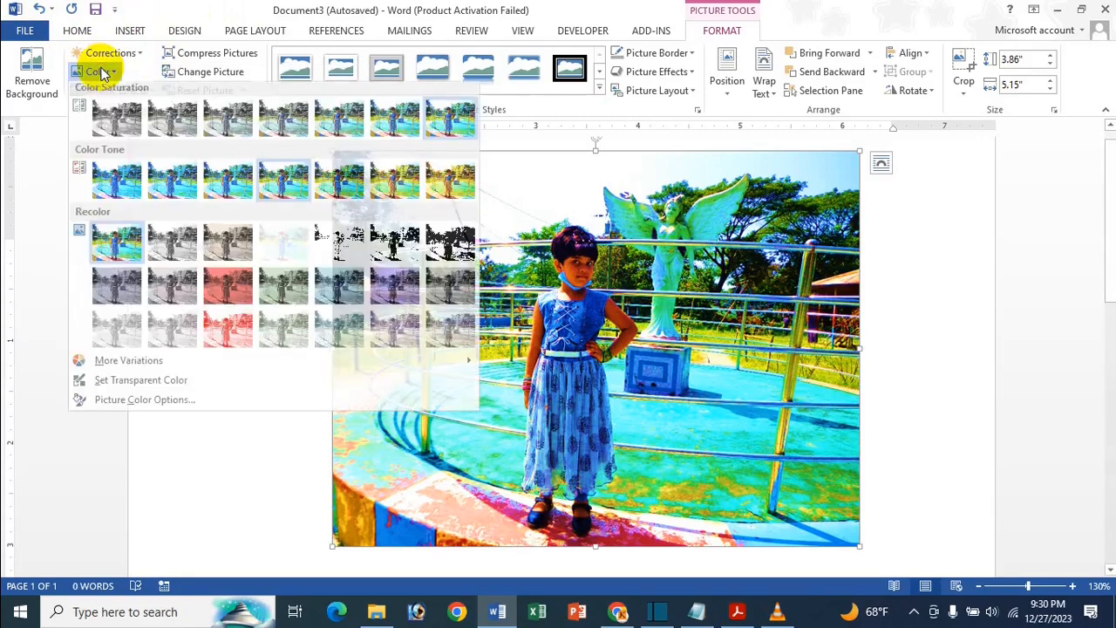
mouse_move(172, 373)
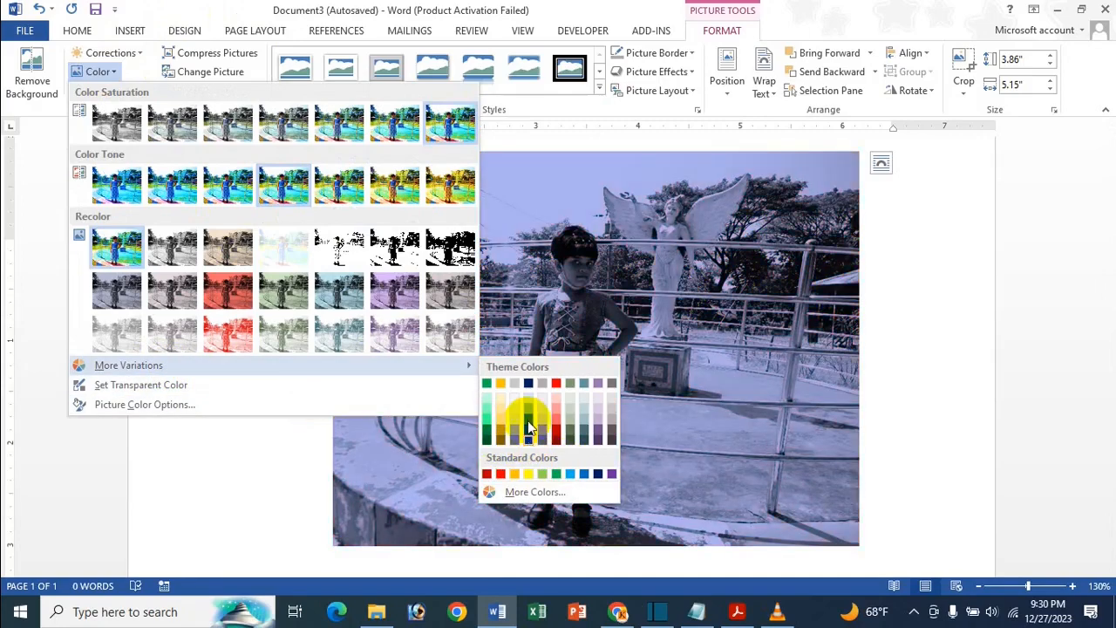
left_click(146, 7)
Apply the Watercolor Sponge artistic effect to the picture and replace it with the Photocopy effect.
left_click(128, 91)
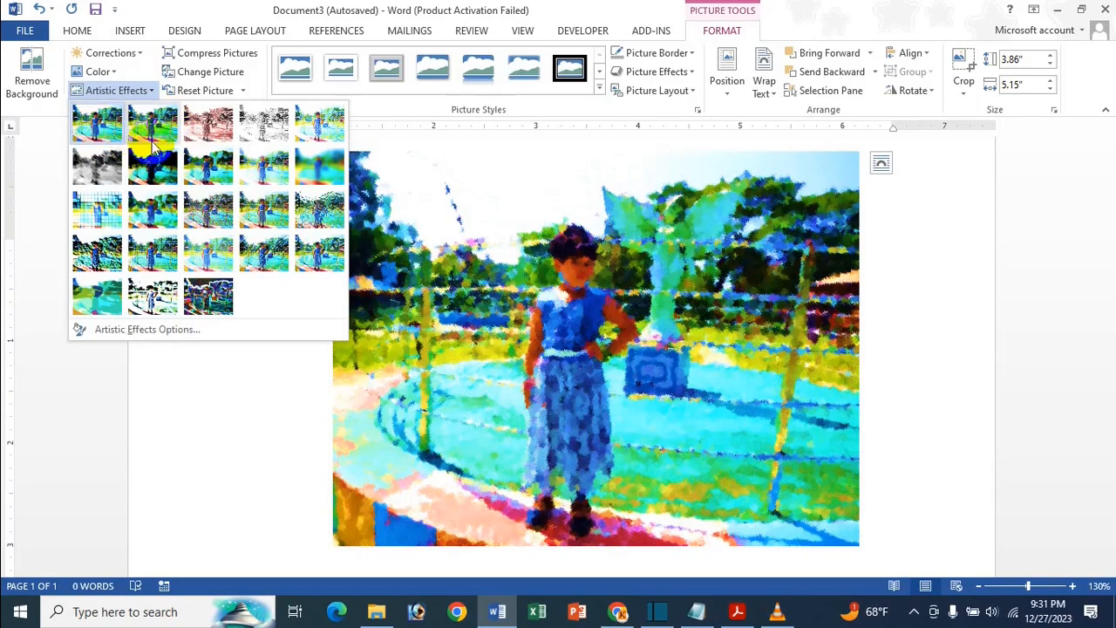
left_click(163, 212)
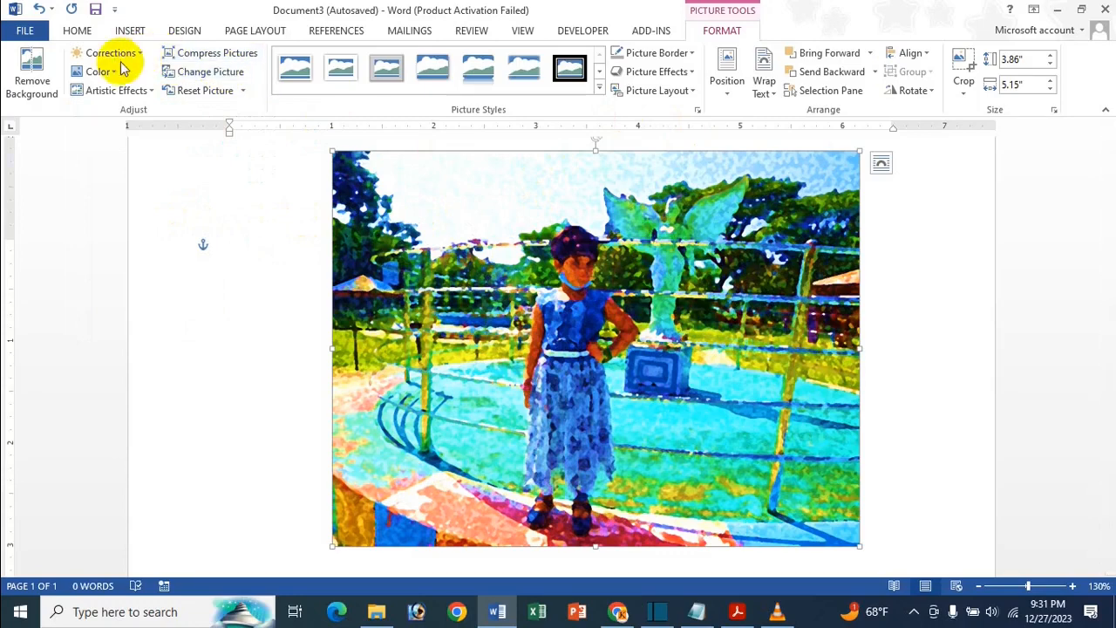
left_click(127, 91)
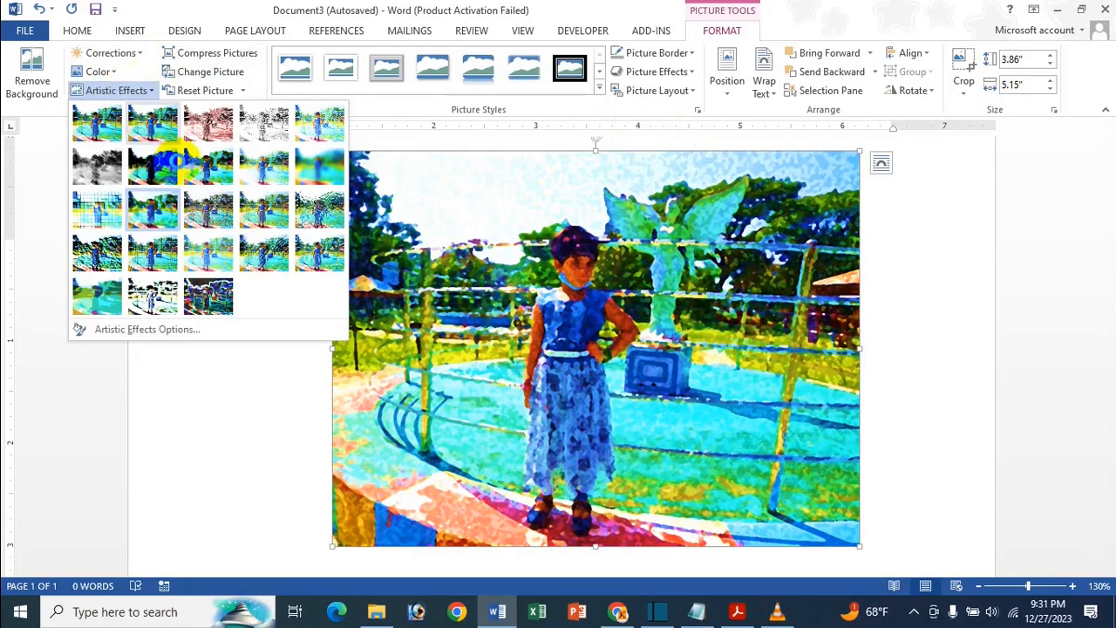
left_click(172, 299)
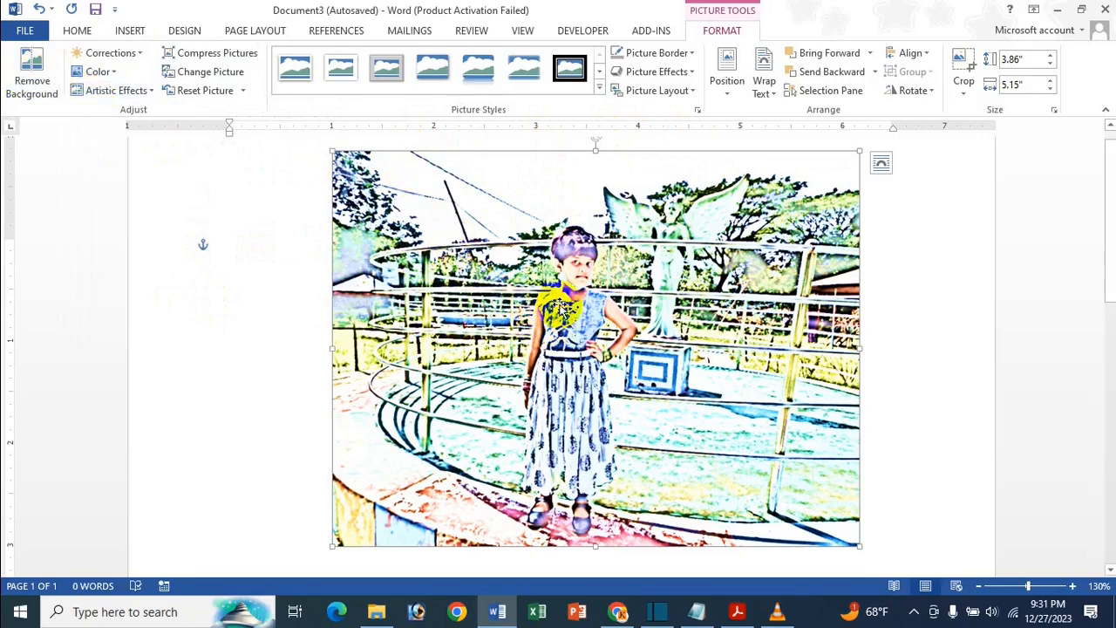
Delete the picture and insert picture 10 from the Mix Dance folder in its place.
key("Delete")
left_click(129, 31)
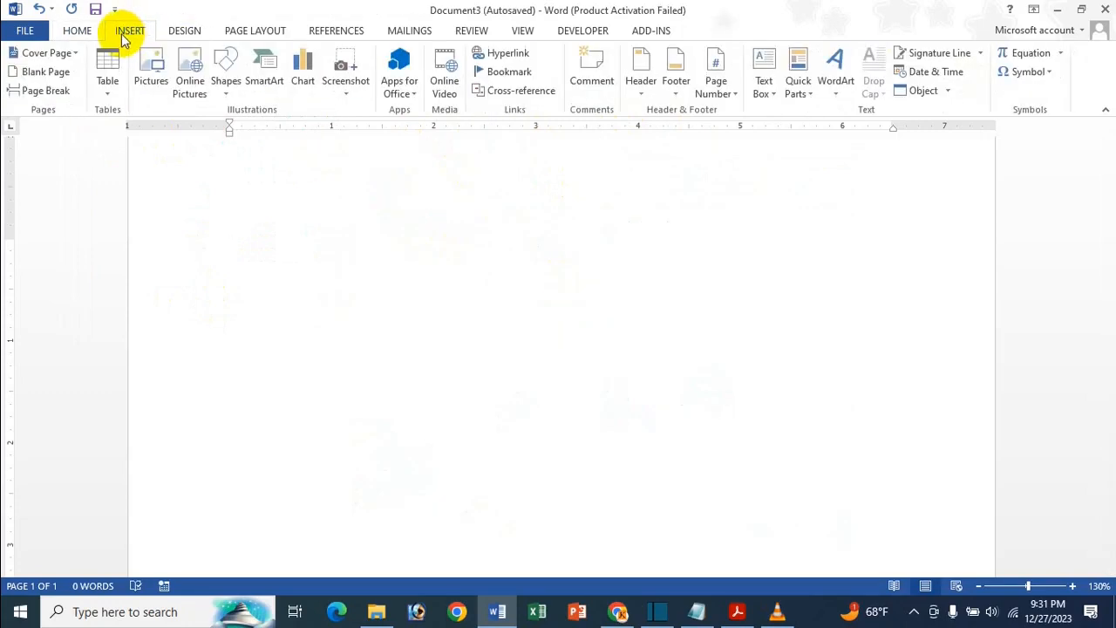
left_click(160, 88)
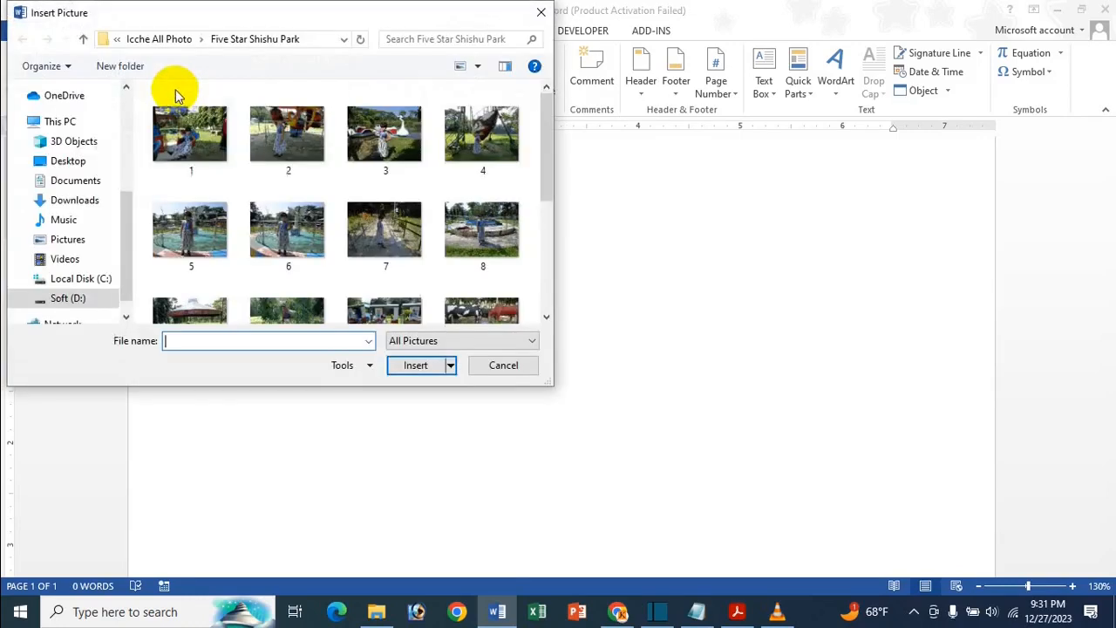
left_click(265, 222)
key("alt+Up")
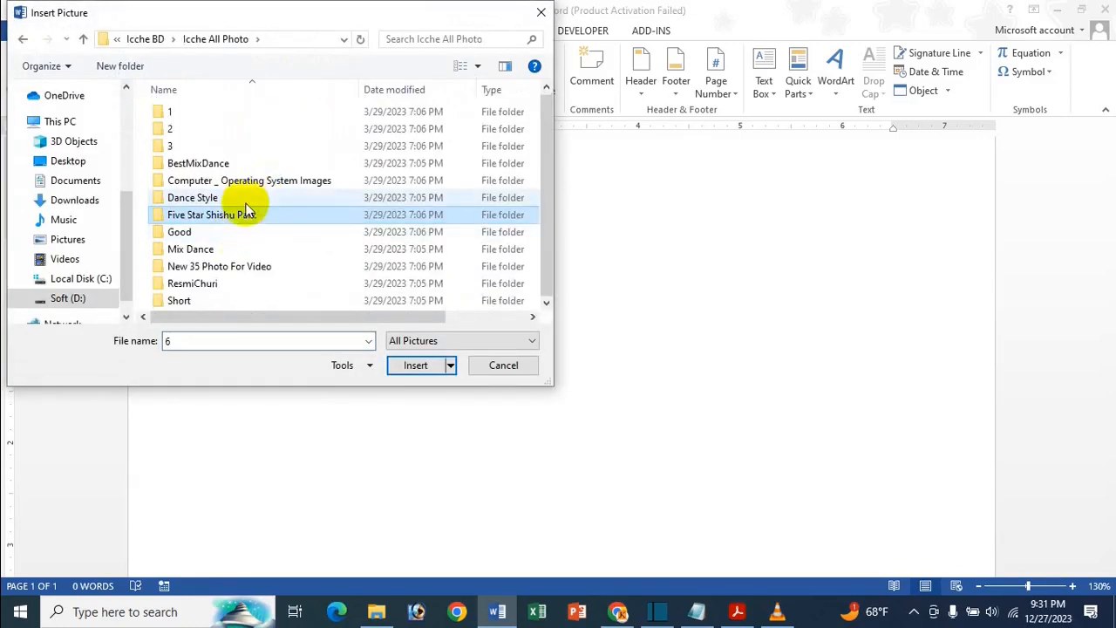
double_click(253, 247)
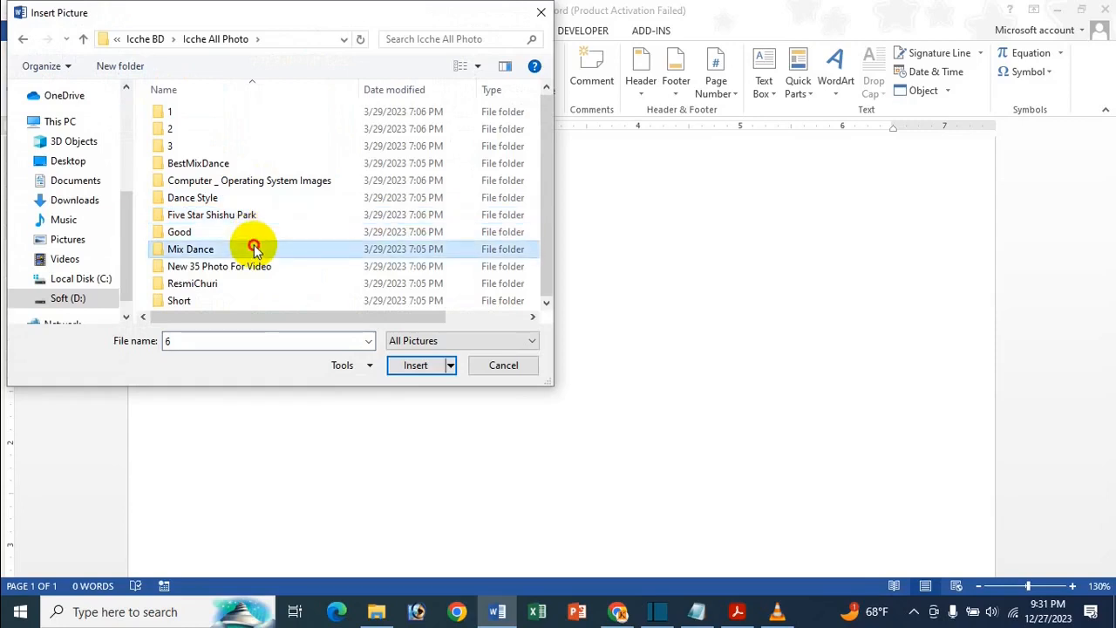
scroll(406, 218, "down", 1)
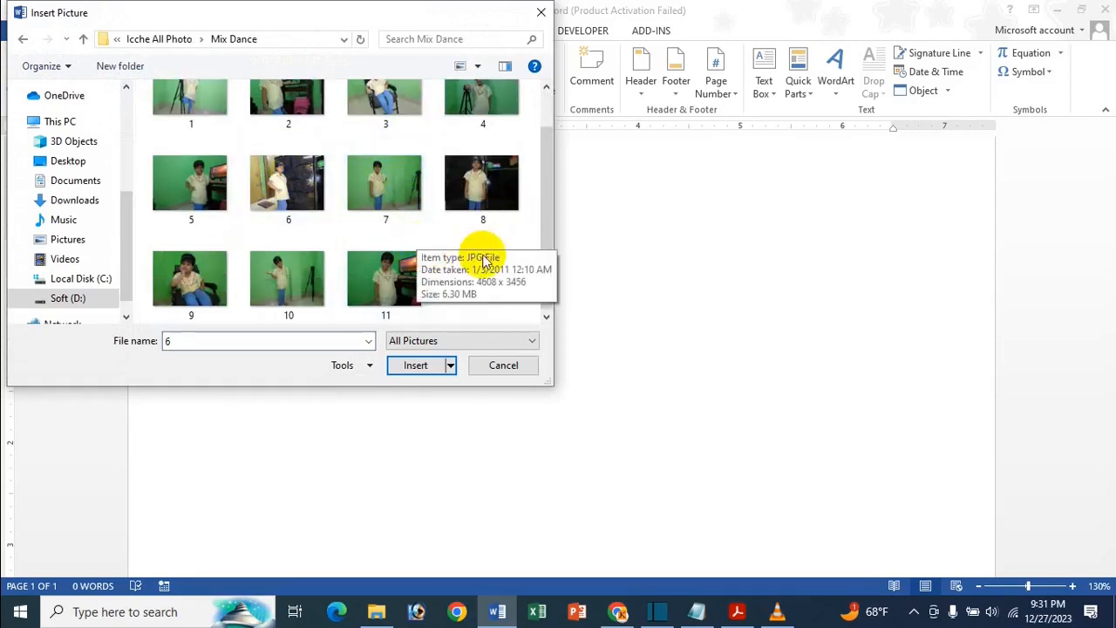
left_click(288, 287)
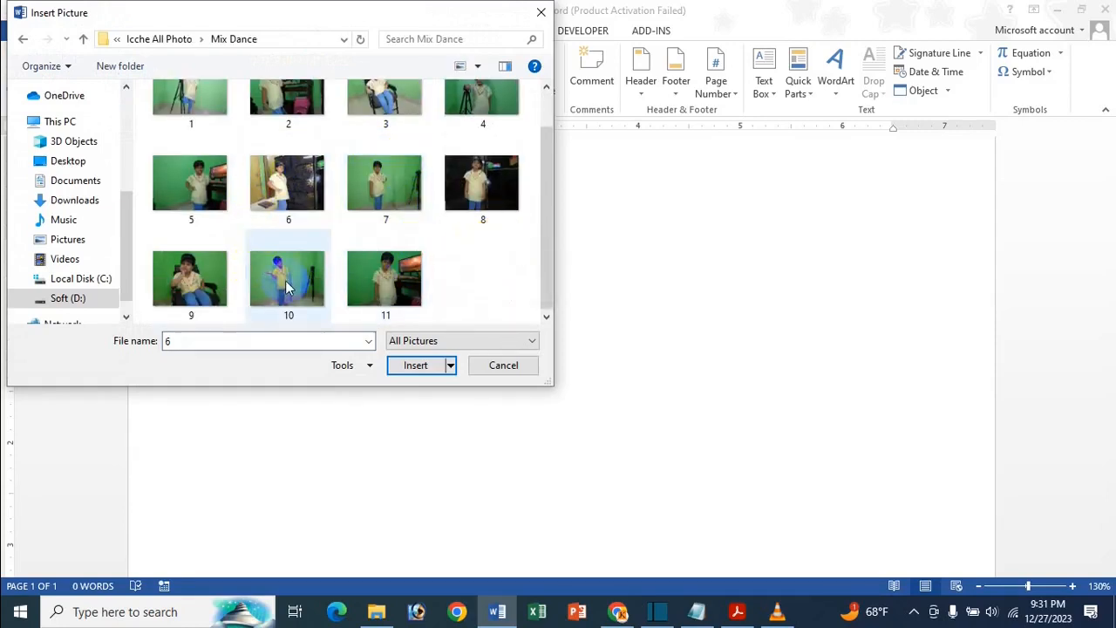
left_click(439, 367)
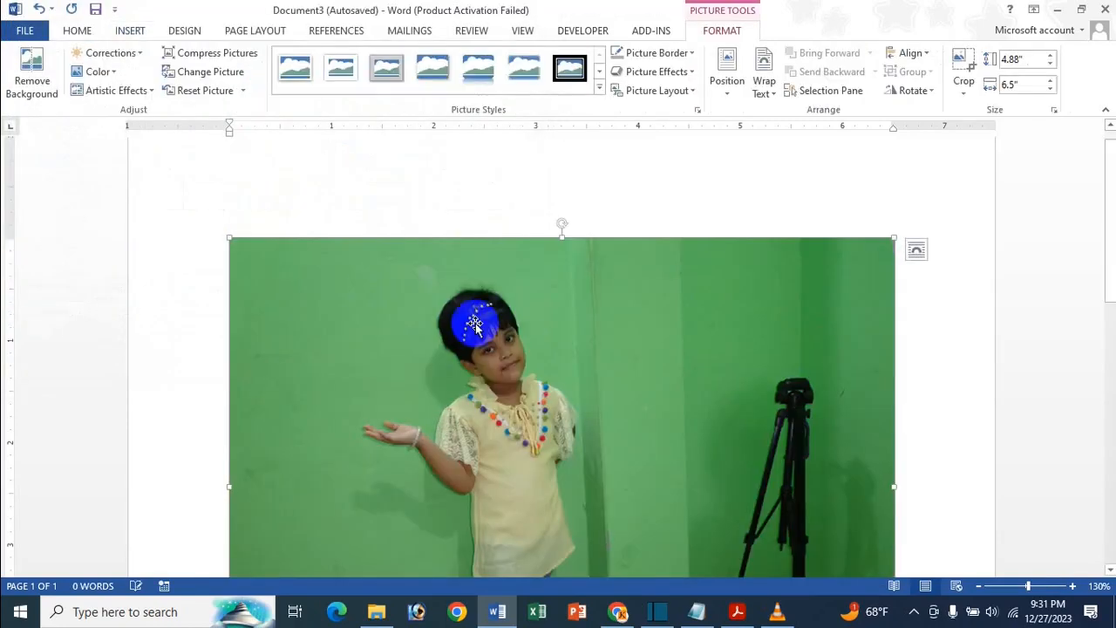
Shrink the inserted picture to about 2.85" by 3.8" and set its text wrapping to In Front of Text.
scroll(578, 336, "down", 5)
scroll(671, 366, "up", 1)
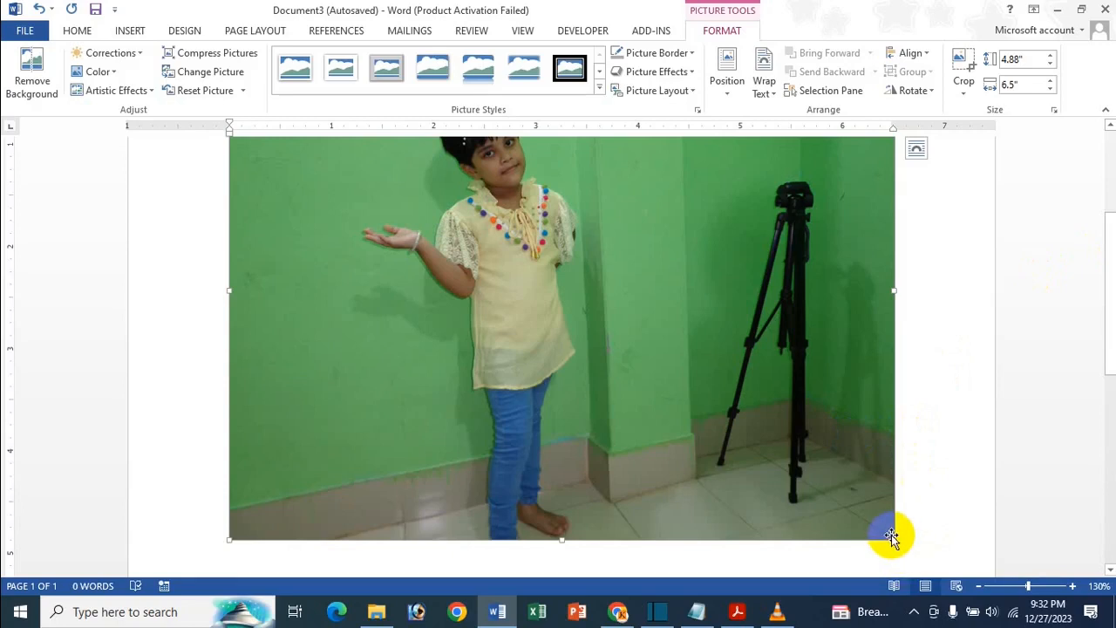
left_click_drag(814, 475, 729, 412)
left_click_drag(556, 332, 556, 332)
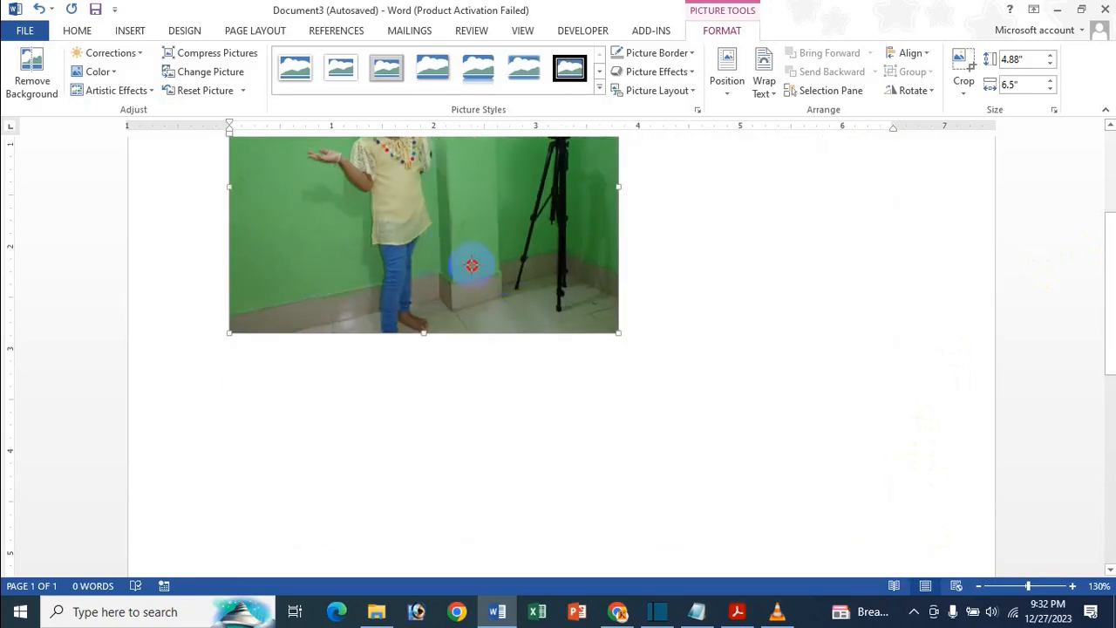
left_click(640, 154)
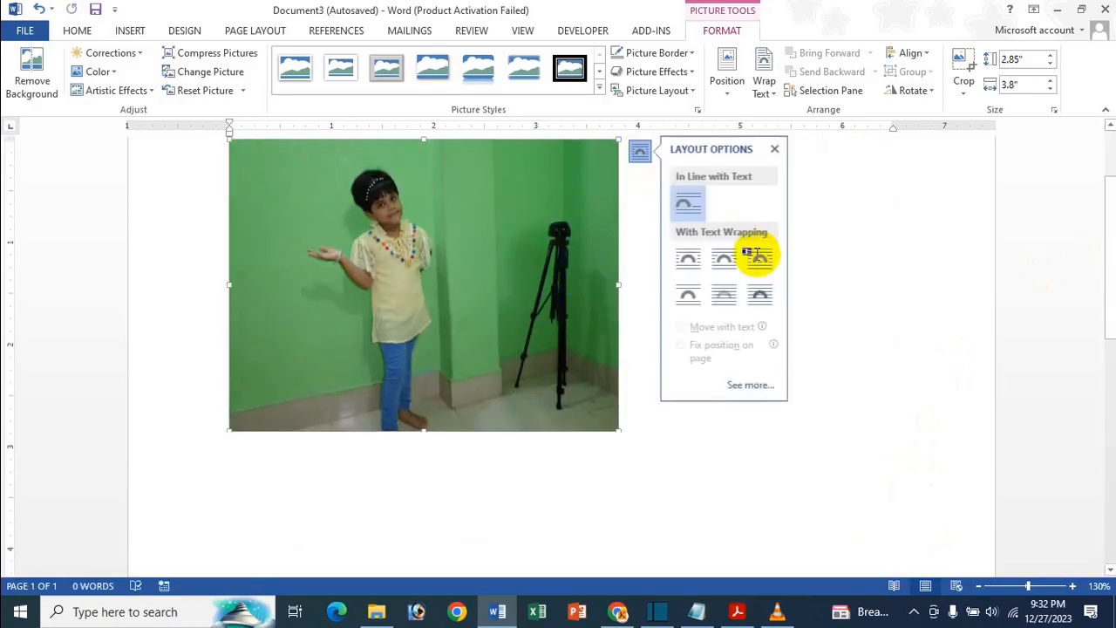
left_click(765, 291)
Move the picture to the middle of the page and enlarge it to about 3.45" by 4.6".
left_click_drag(508, 252, 641, 312)
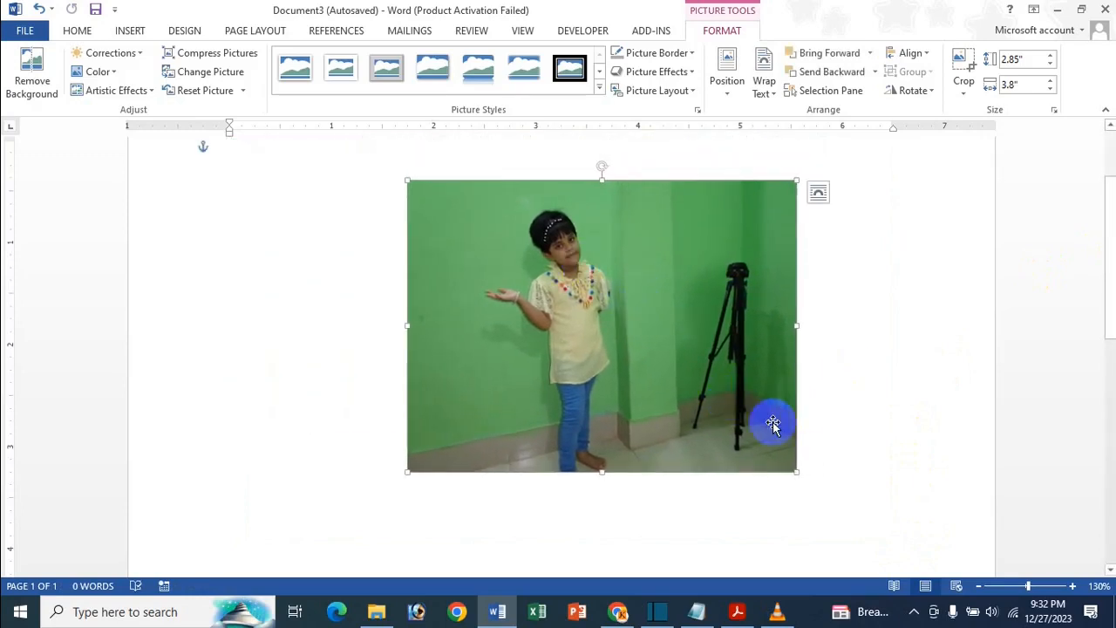
left_click_drag(796, 472, 880, 514)
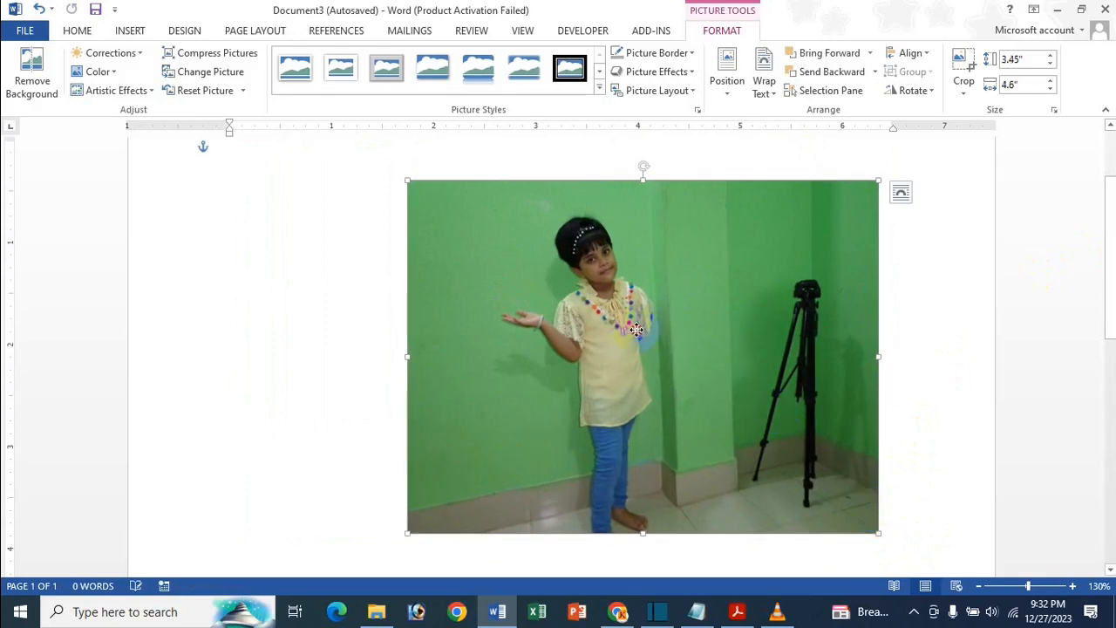
left_click_drag(643, 331, 581, 314)
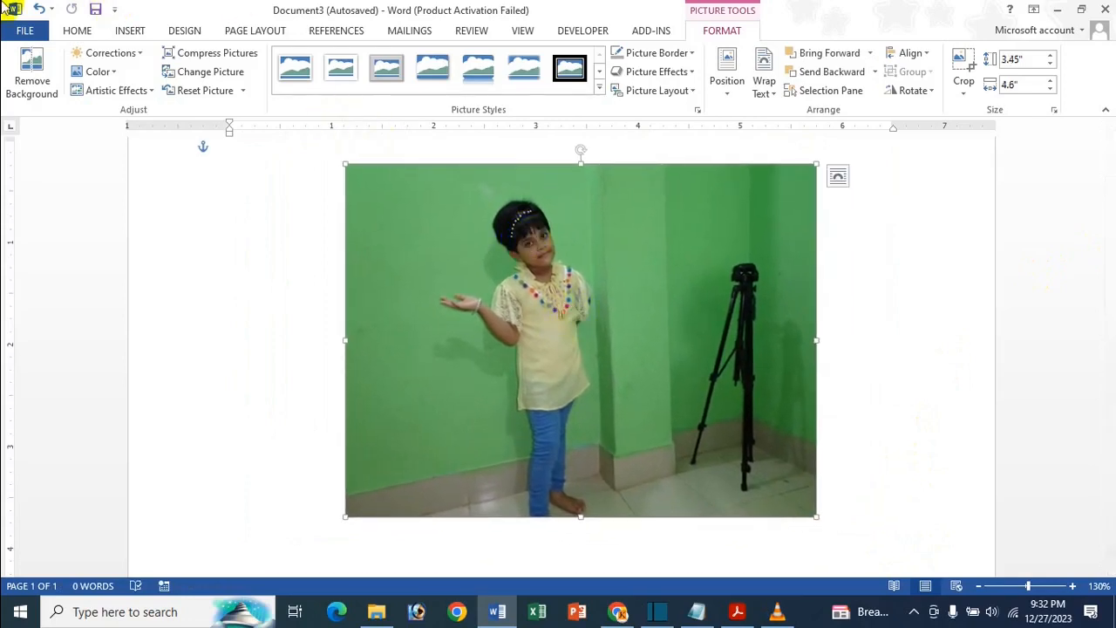
Remove the picture's background using the automatic selection and keep the changes.
left_click(19, 76)
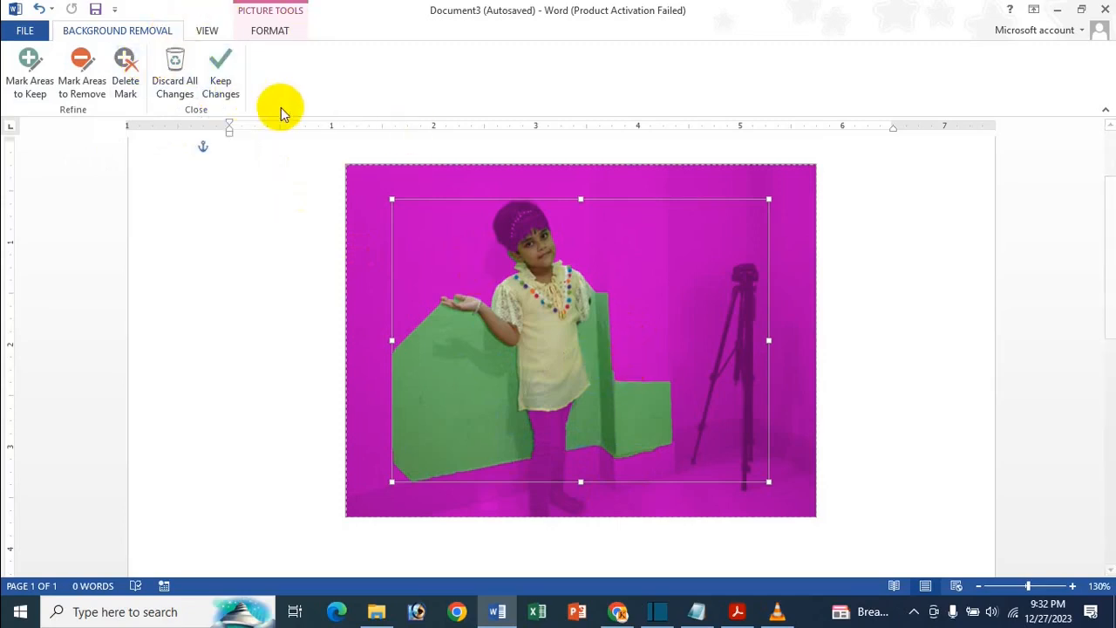
left_click(237, 94)
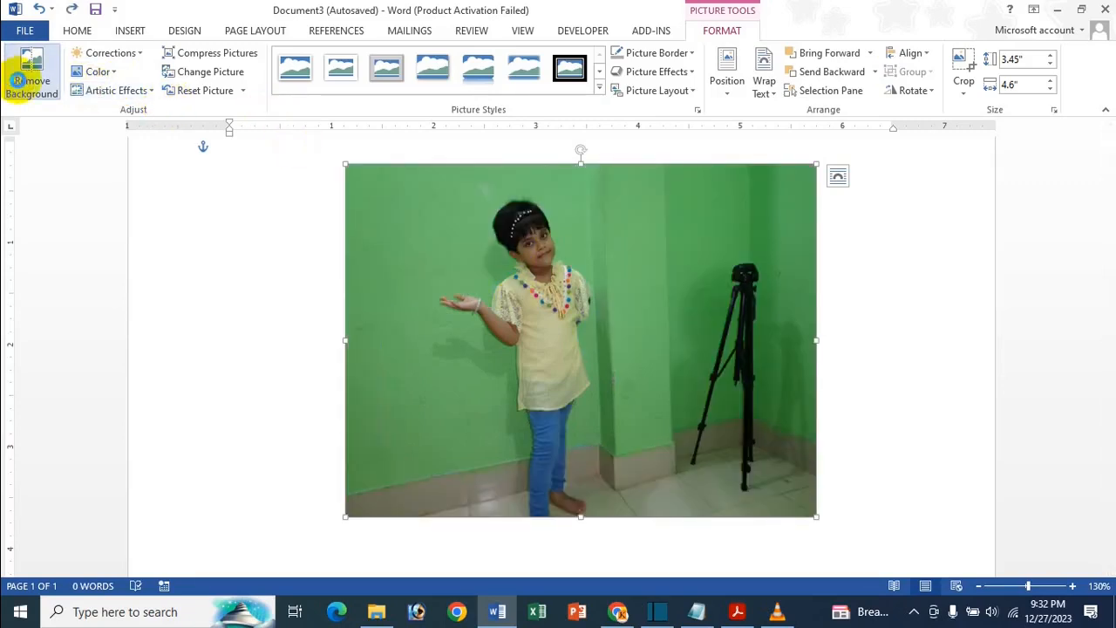
Start background removal on the picture and mark the girl's hair, jeans and feet as areas to keep.
left_click(18, 80)
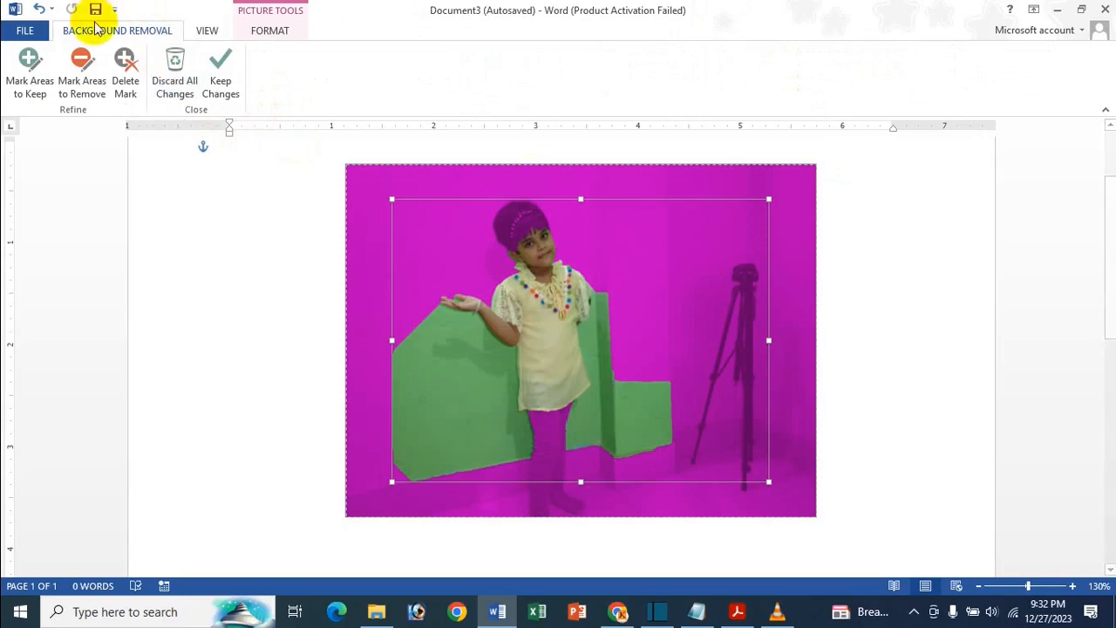
left_click(35, 84)
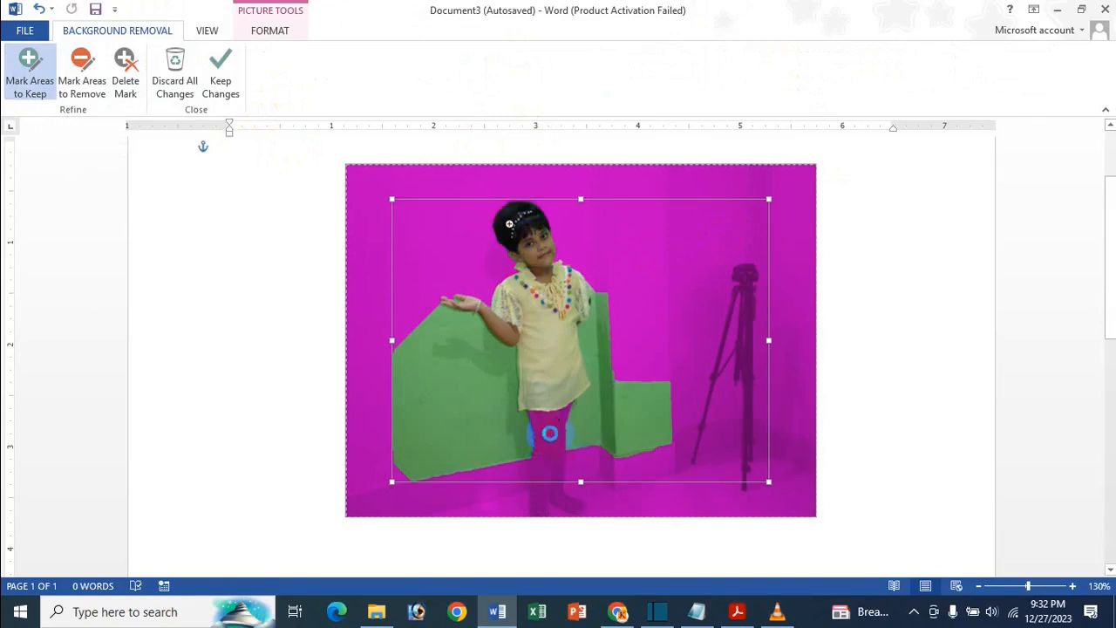
left_click(549, 433)
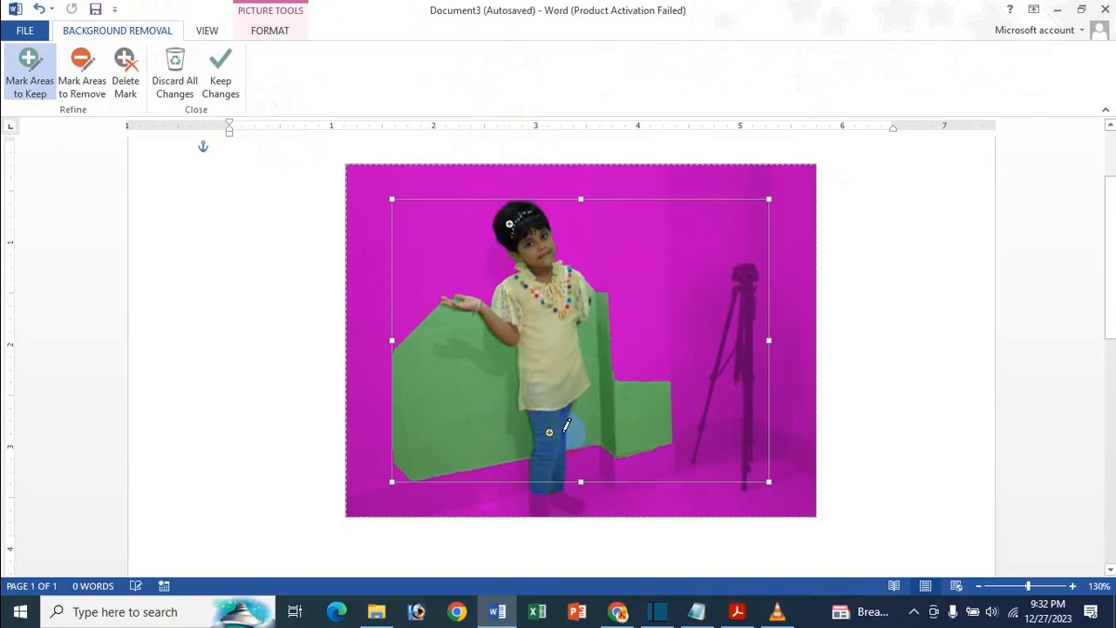
left_click(541, 506)
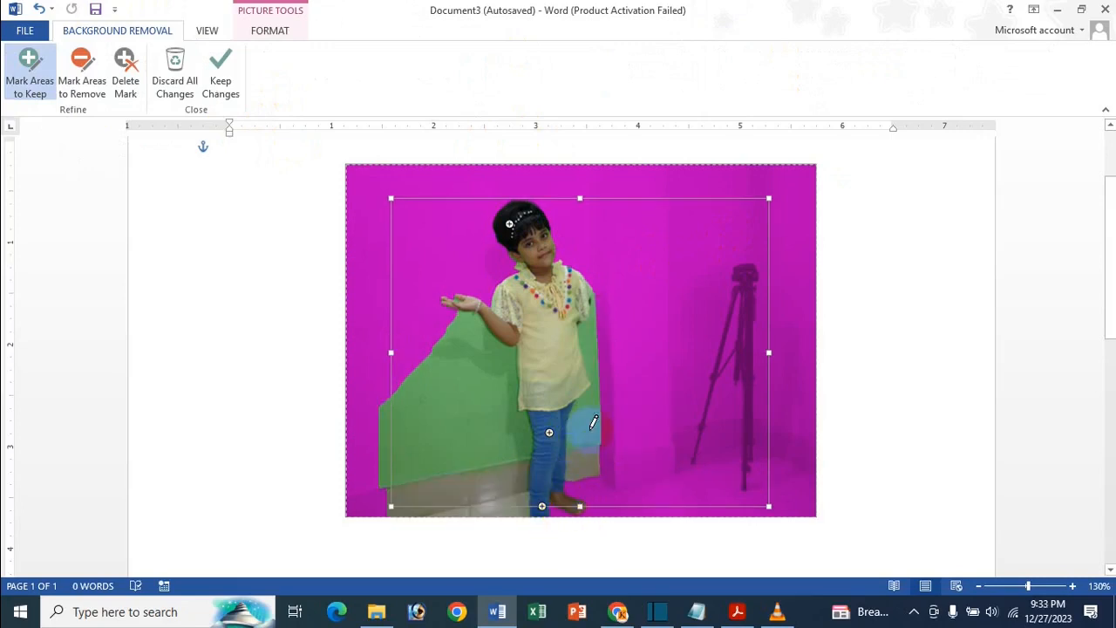
Mark a short diagonal strip of the wall beside the shoulder without the outstretched hand as an area to keep.
left_click(603, 275)
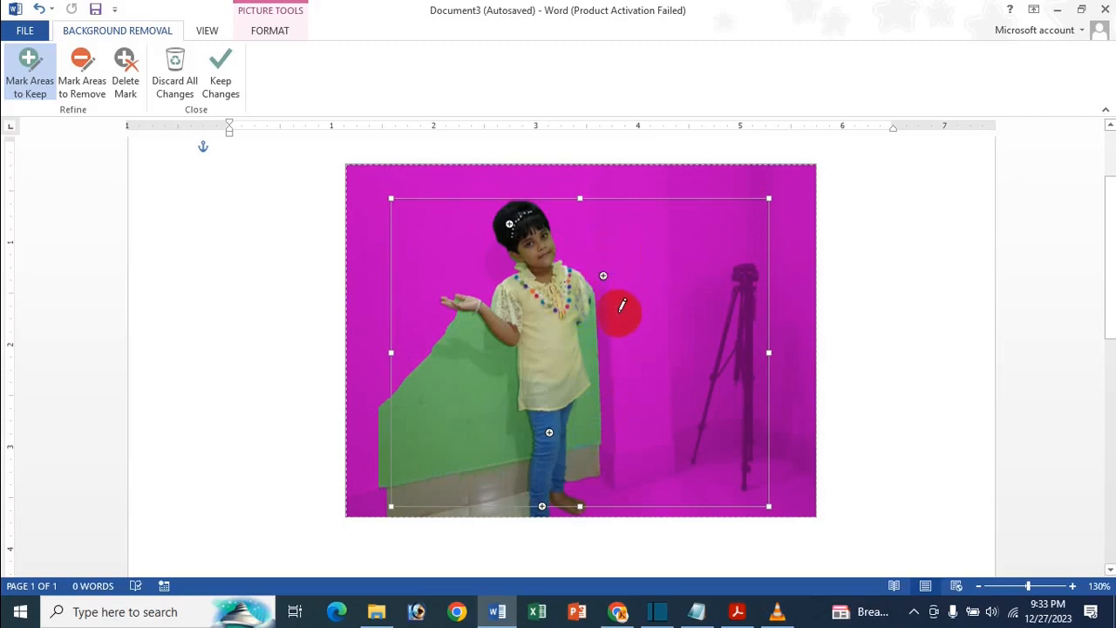
left_click(621, 265)
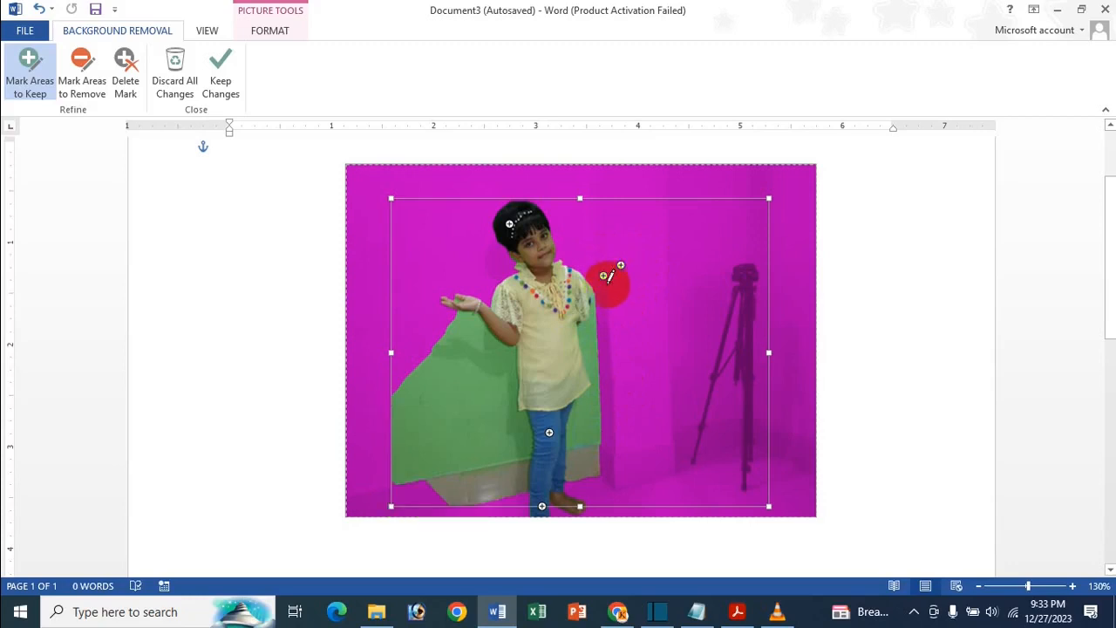
left_click_drag(623, 251, 633, 249)
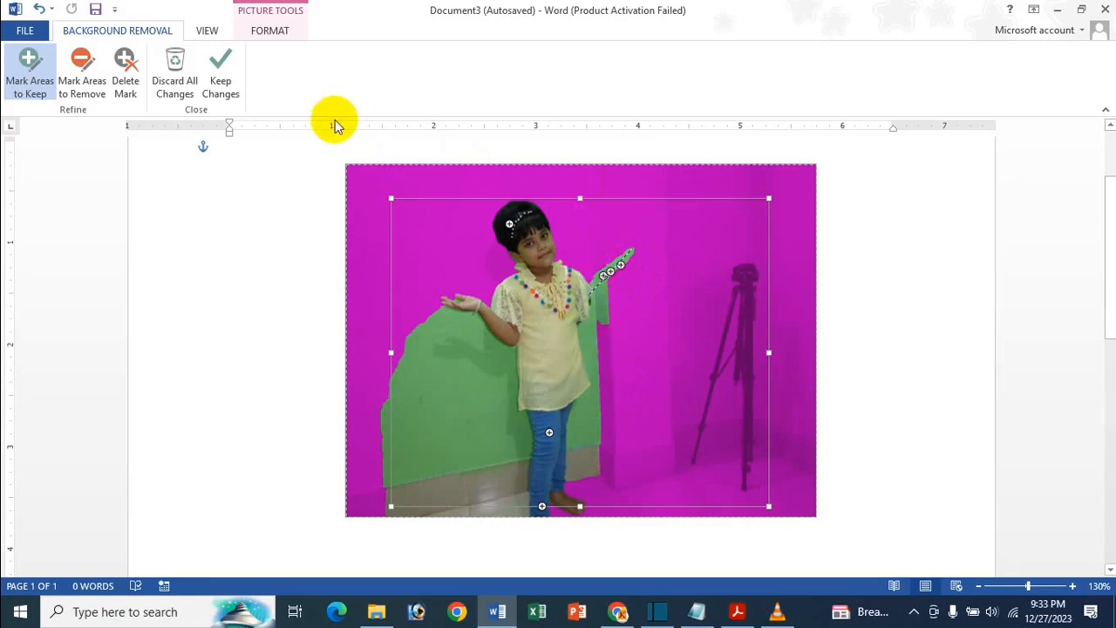
Mark the leftover wall areas on both sides of the girl and the diagonal strip for removal, and keep the changes.
left_click(84, 79)
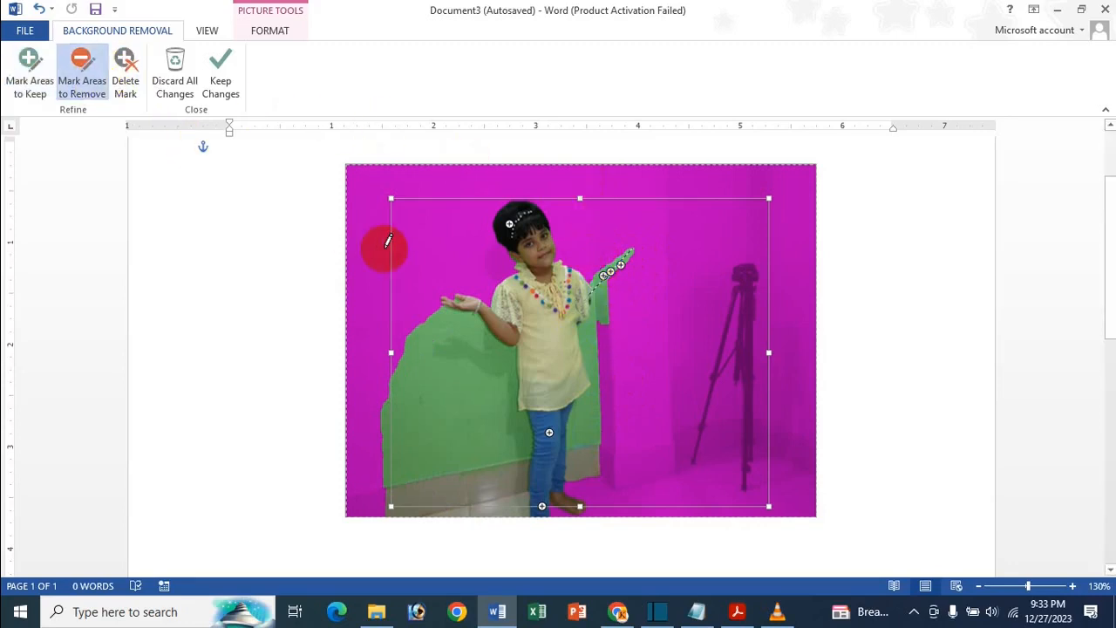
left_click_drag(410, 365, 442, 381)
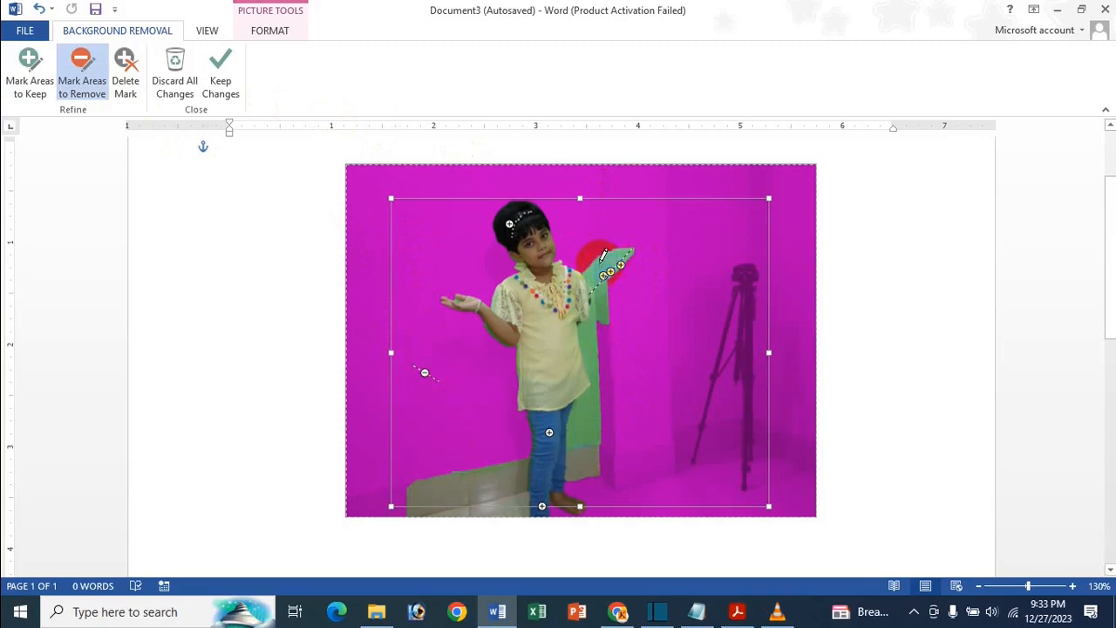
mouse_move(599, 265)
left_mouse_down()
mouse_move(624, 267)
mouse_move(593, 319)
left_mouse_up()
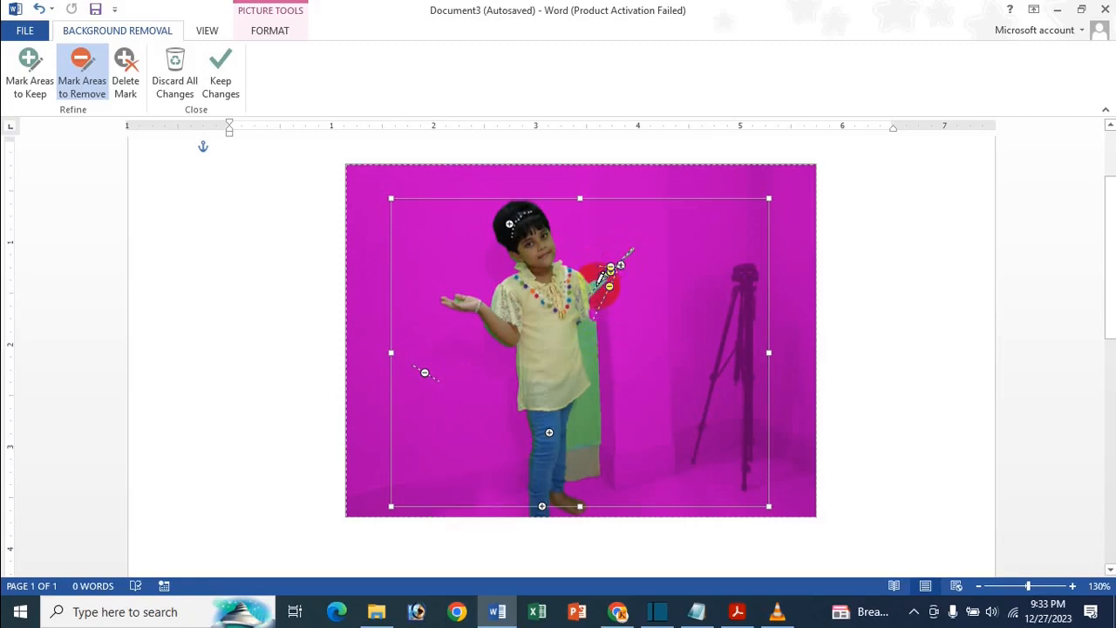
left_click(611, 267)
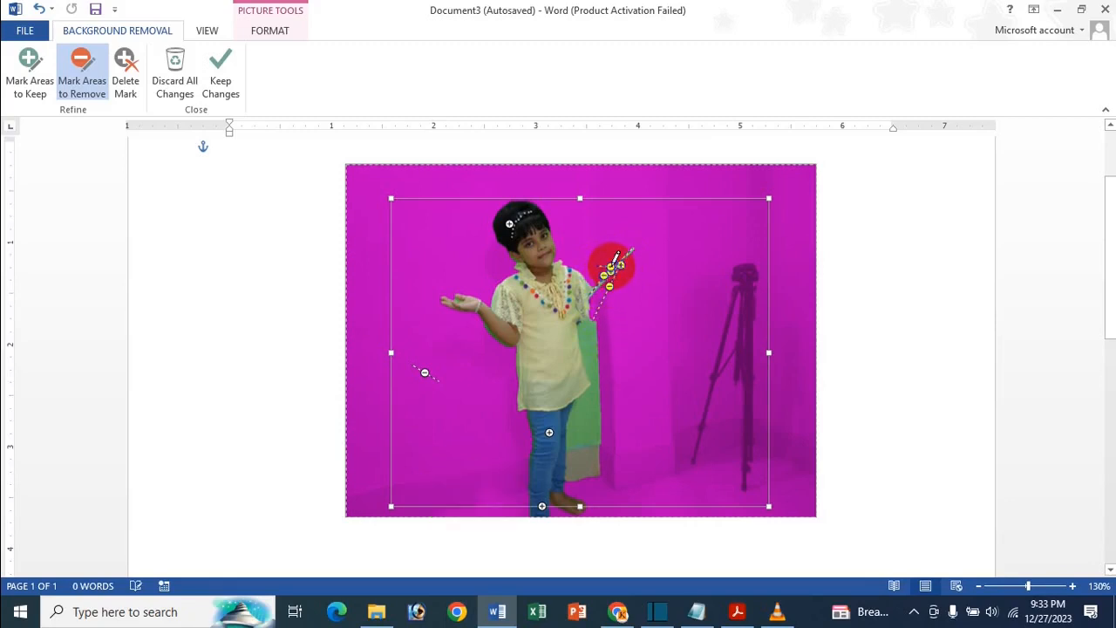
left_click_drag(629, 259, 627, 253)
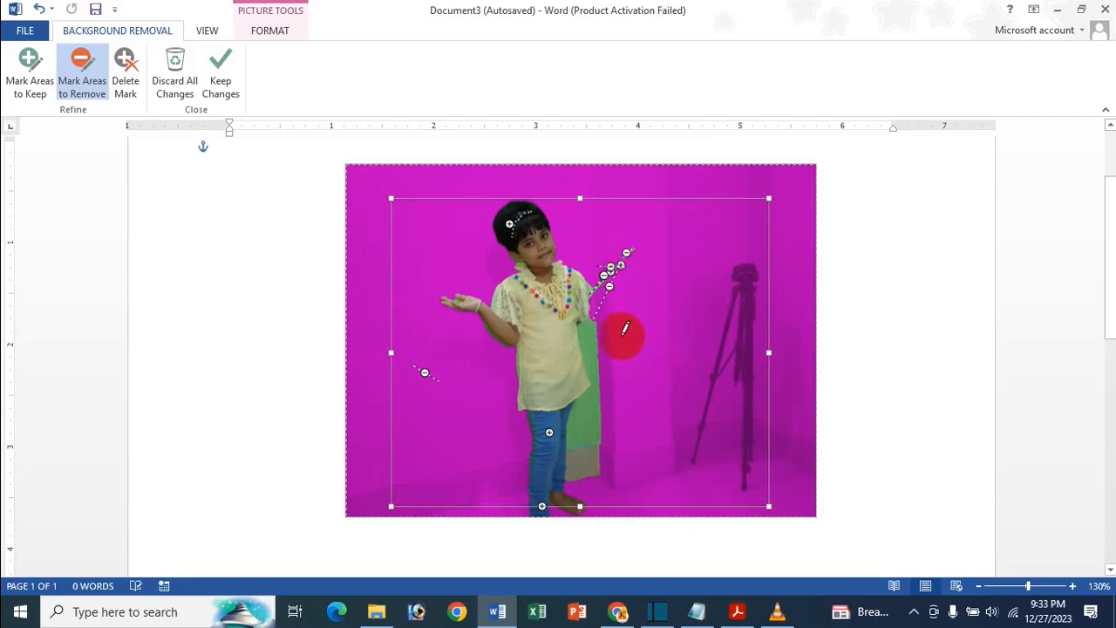
left_click(583, 416)
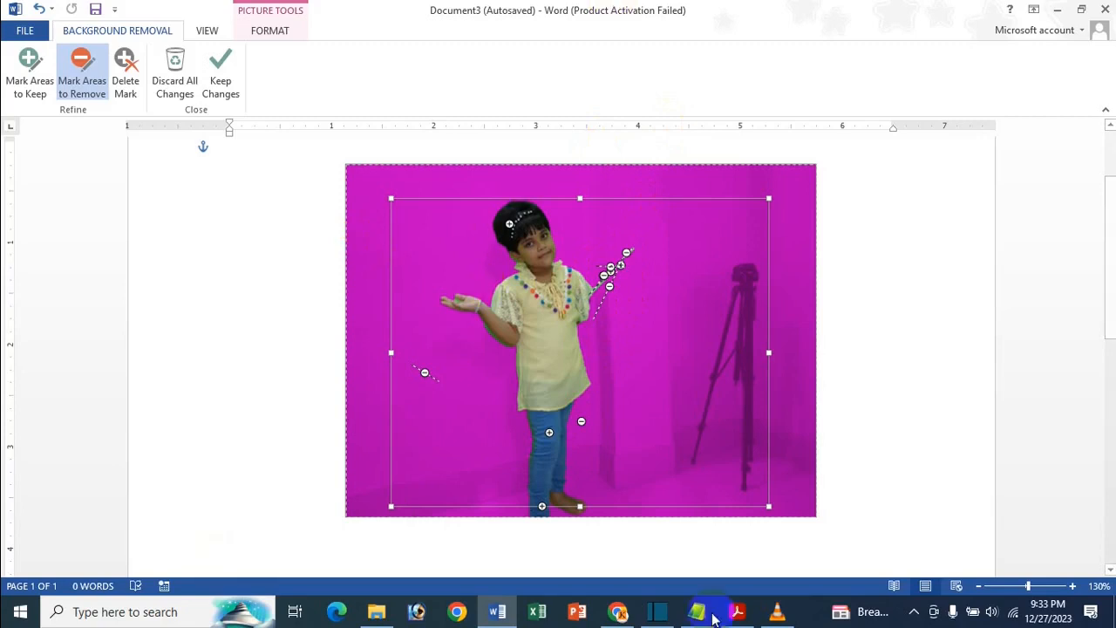
left_click(222, 82)
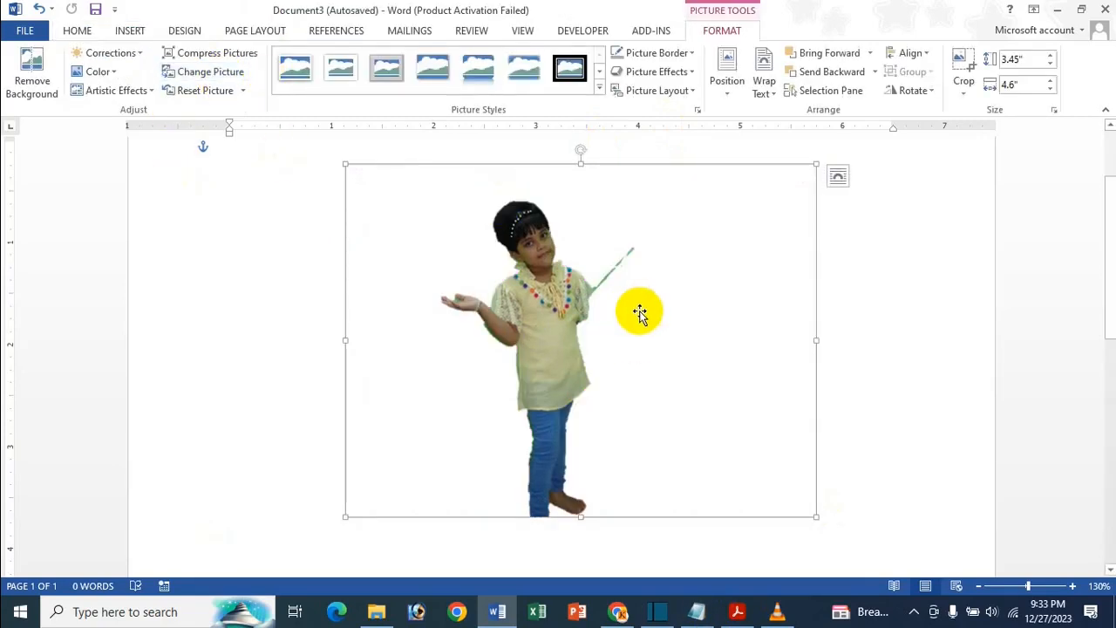
Reopen background removal to mark the area beside the shoulder and the tripod to keep, then discard all changes.
left_click(24, 79)
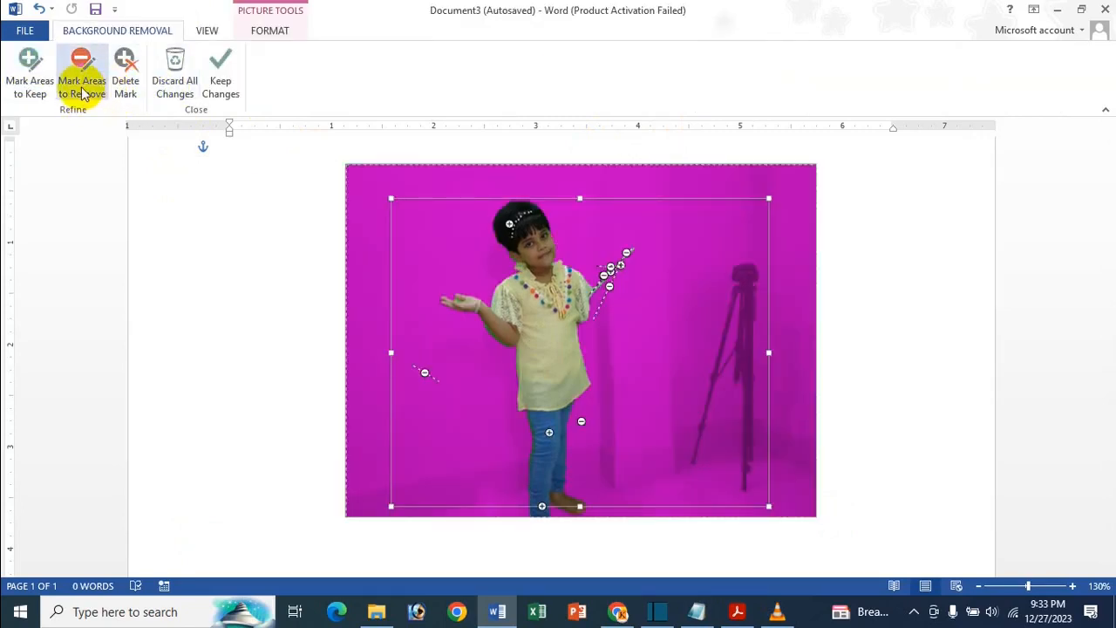
left_click(29, 77)
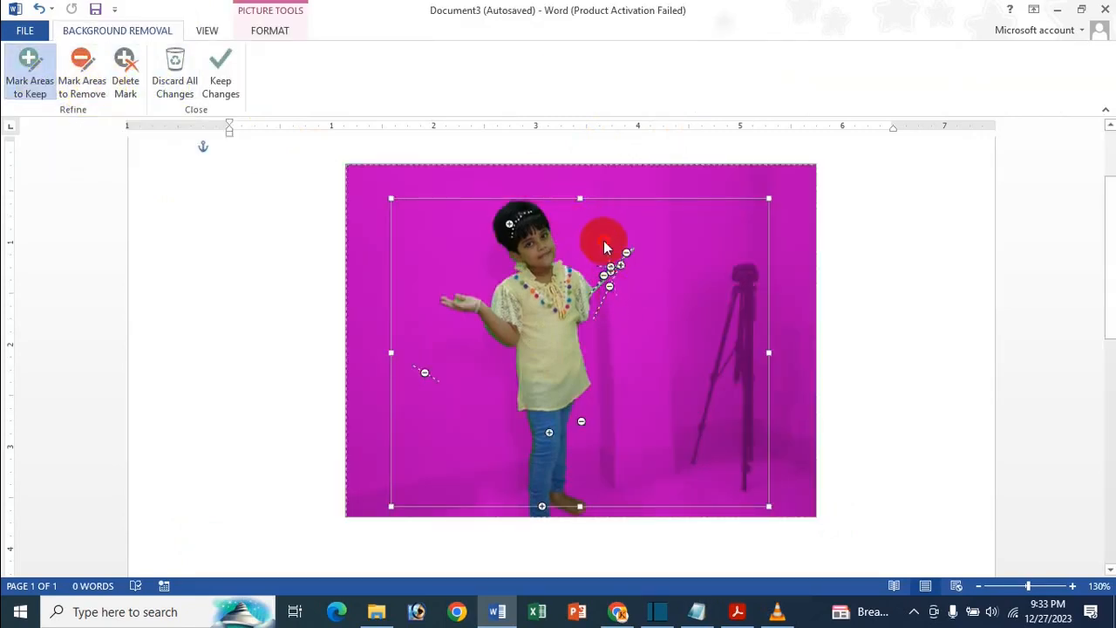
left_click_drag(603, 241, 617, 299)
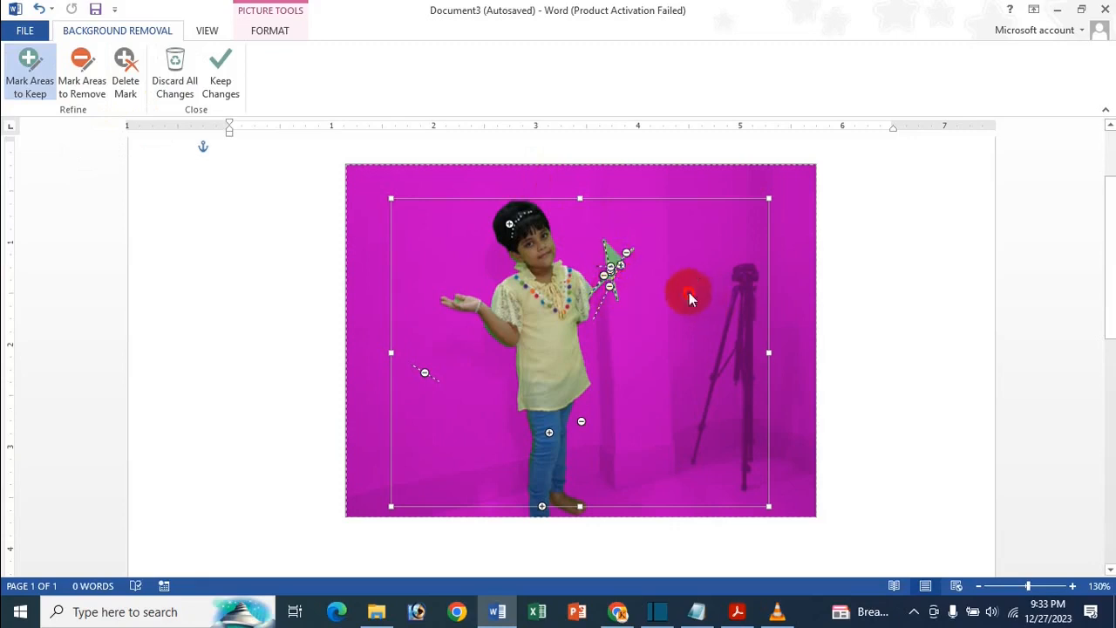
mouse_move(690, 292)
left_mouse_down()
mouse_move(755, 300)
mouse_move(784, 409)
left_mouse_up()
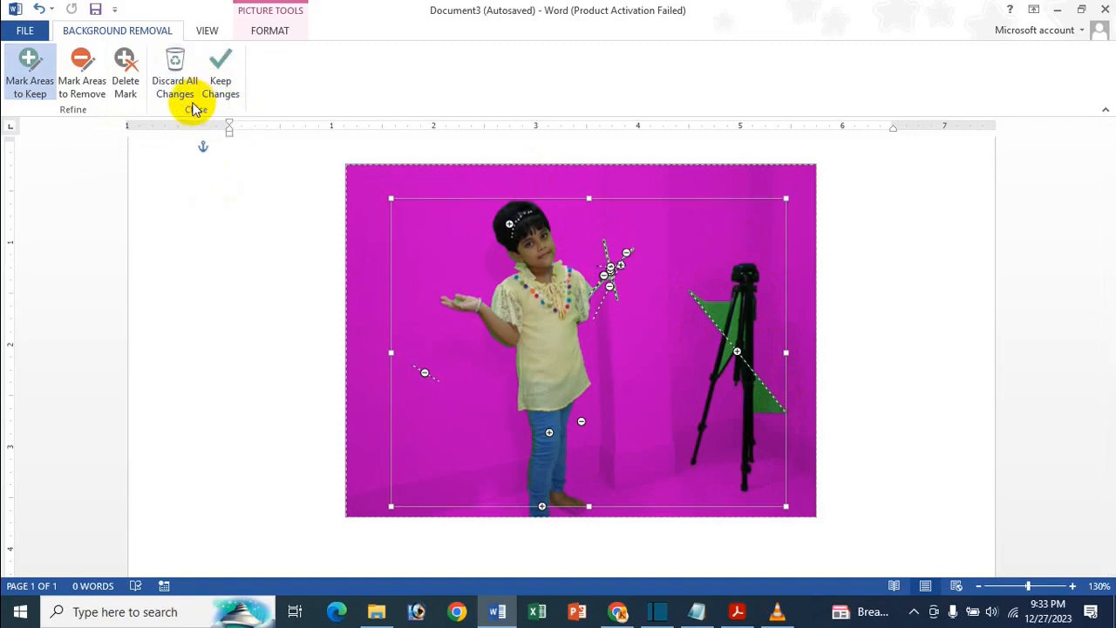
left_click(192, 103)
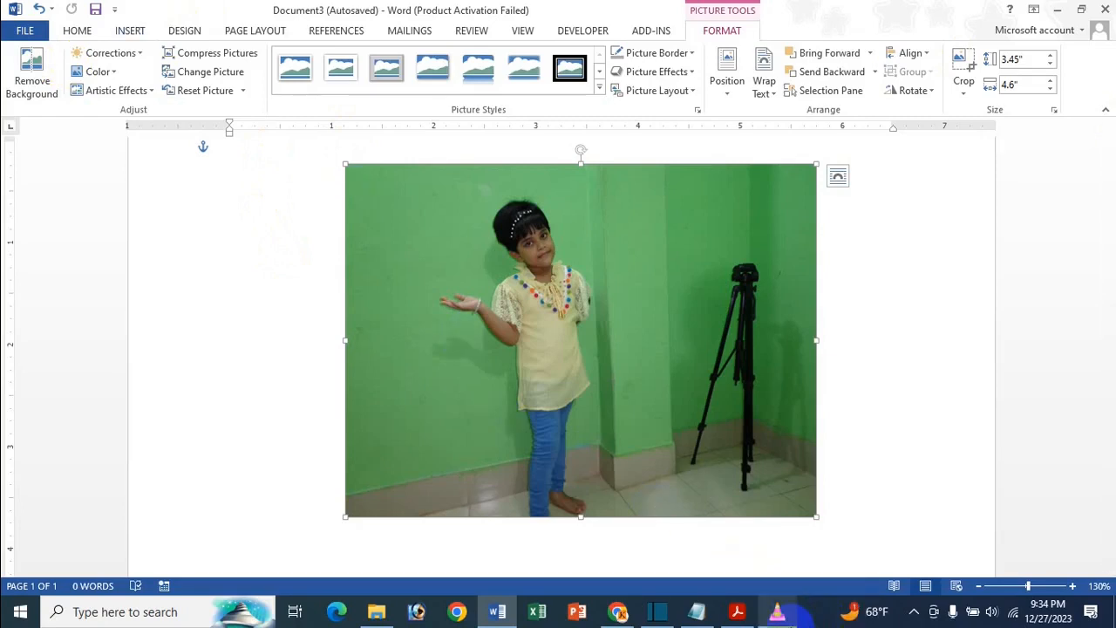
Switch to Adobe Acrobat to view the PDF page titled with the Word picture topics.
mouse_move(779, 615)
left_click(791, 347)
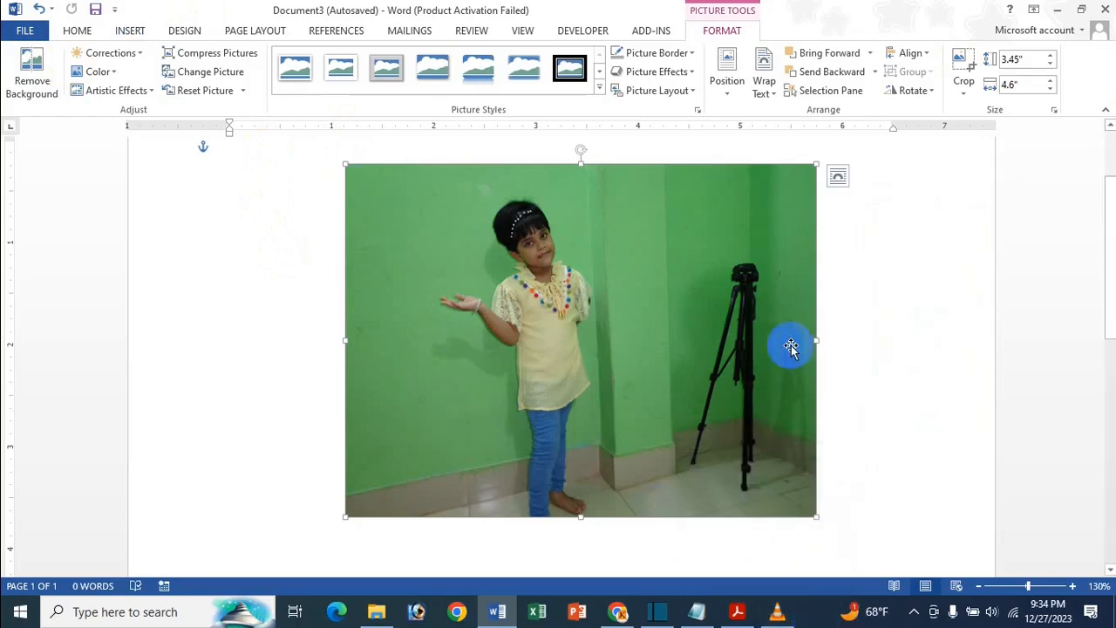
left_click(738, 610)
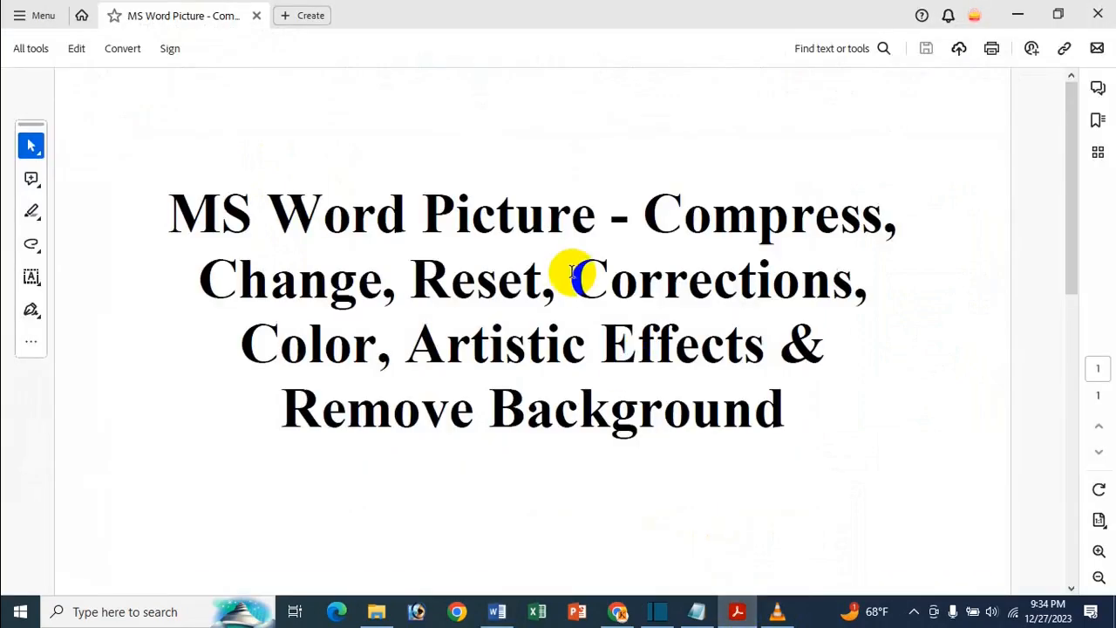